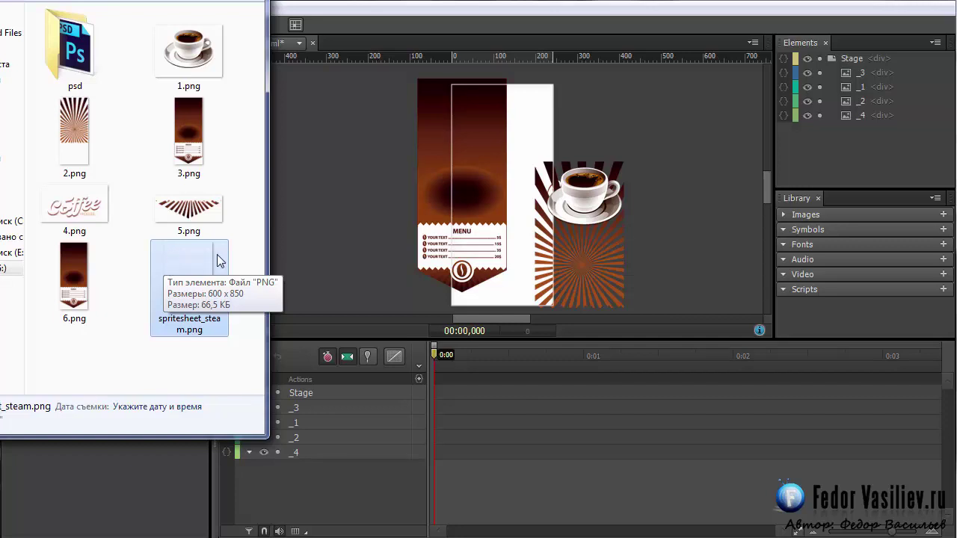
# Step: Check the details of spritesheet_steam.png in the image folder and return to the Edge Animate project
pyautogui.click(185, 259)
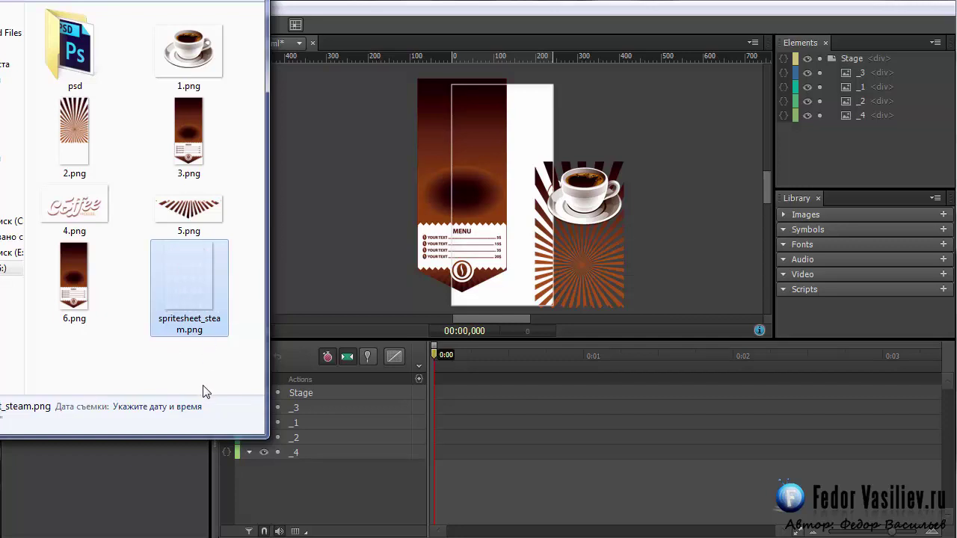
pyautogui.click(202, 384)
pyautogui.click(187, 303)
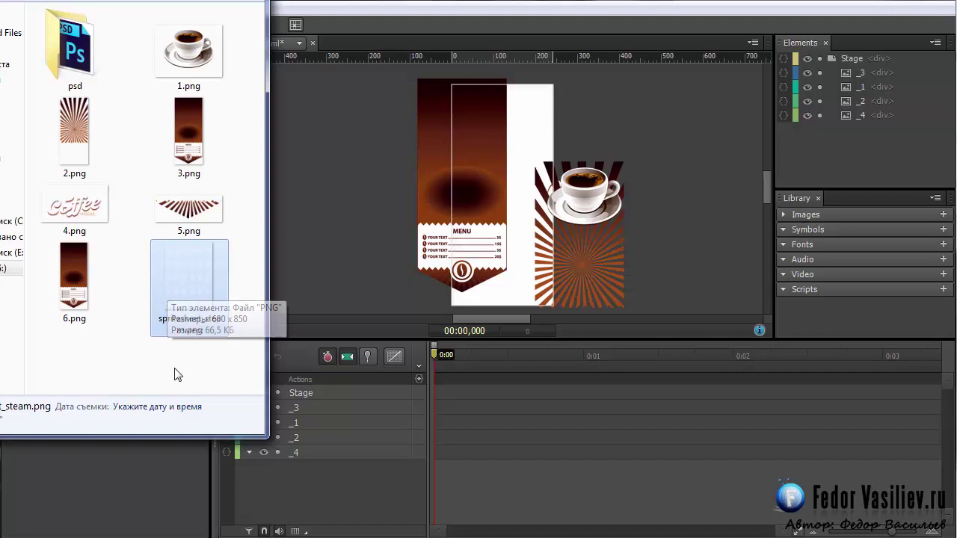
pyautogui.click(843, 524)
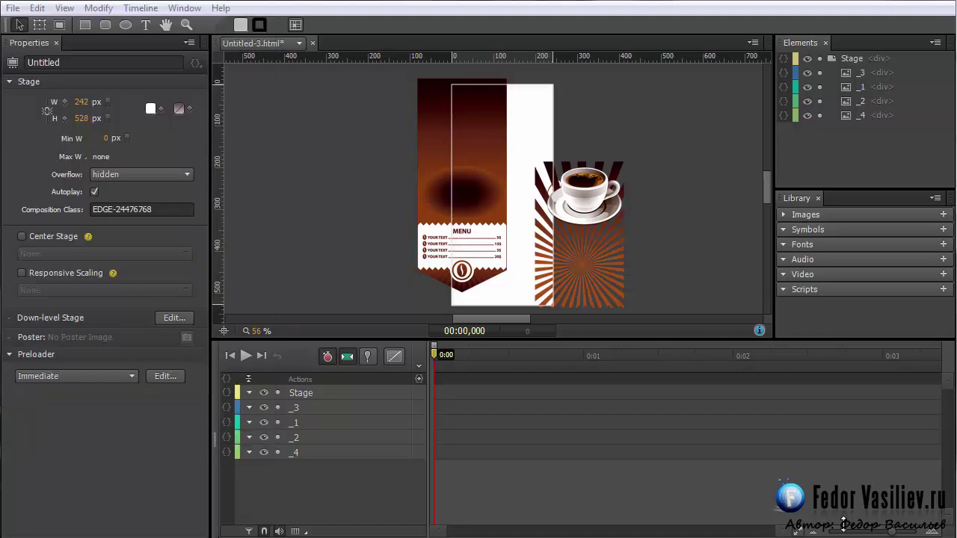
# Step: Centre the menu banner image _3 on the stage and bring the sunburst image _2 over it at about X 11, Y 9 px
pyautogui.moveTo(451, 200); pyautogui.dragTo(502, 205)
pyautogui.moveTo(586, 250); pyautogui.dragTo(523, 204)
pyautogui.moveTo(858, 111); pyautogui.dragTo(859, 68)
pyautogui.moveTo(510, 193); pyautogui.dragTo(509, 195)
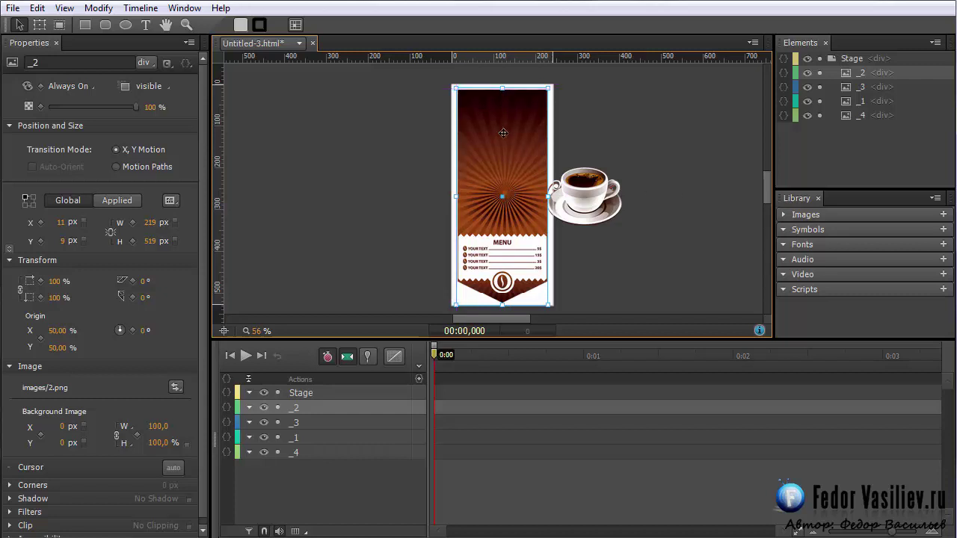
# Step: Bring the coffee cup image _1 to the front of the layer order and centre it over the sunburst above the menu
pyautogui.moveTo(576, 198)
pyautogui.mouseDown()
pyautogui.moveTo(541, 193)
pyautogui.moveTo(561, 192)
pyautogui.mouseUp()
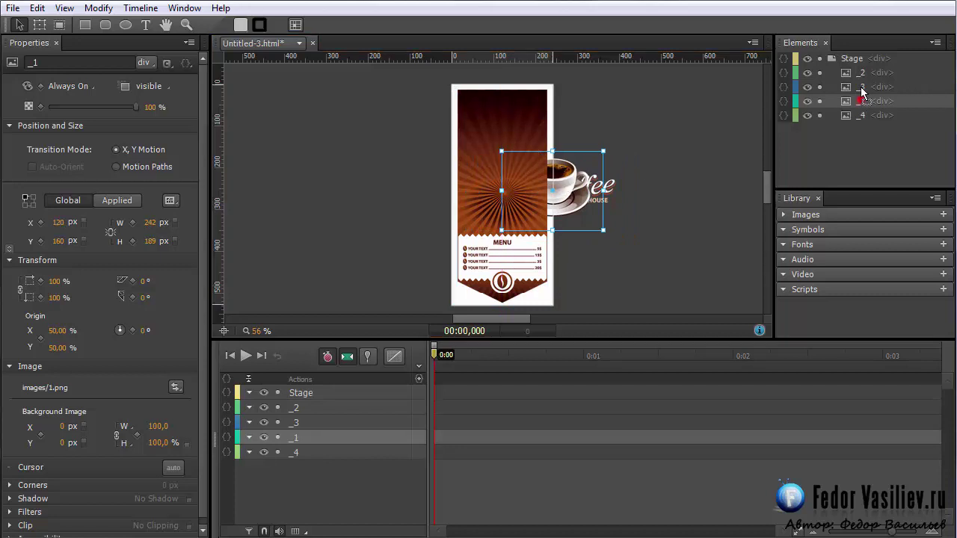
pyautogui.moveTo(862, 90); pyautogui.dragTo(859, 71)
pyautogui.click(527, 190)
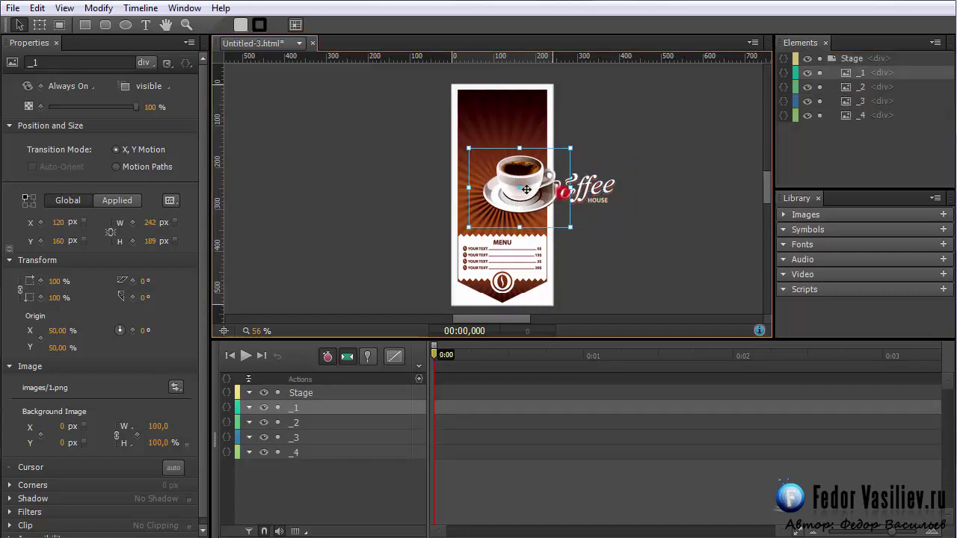
pyautogui.moveTo(527, 189); pyautogui.dragTo(514, 190)
pyautogui.moveTo(256, 331)
pyautogui.mouseDown()
pyautogui.moveTo(353, 331)
pyautogui.moveTo(272, 330)
pyautogui.mouseUp()
pyautogui.scroll(3, 759, 195)
pyautogui.moveTo(516, 175); pyautogui.dragTo(523, 174)
# Step: Bring the Coffee House logo _4 to the front and place it above the cup at about X 11, Y 14 px
pyautogui.moveTo(846, 115); pyautogui.dragTo(847, 69)
pyautogui.moveTo(535, 176); pyautogui.dragTo(535, 171)
pyautogui.scroll(-3, 766, 187)
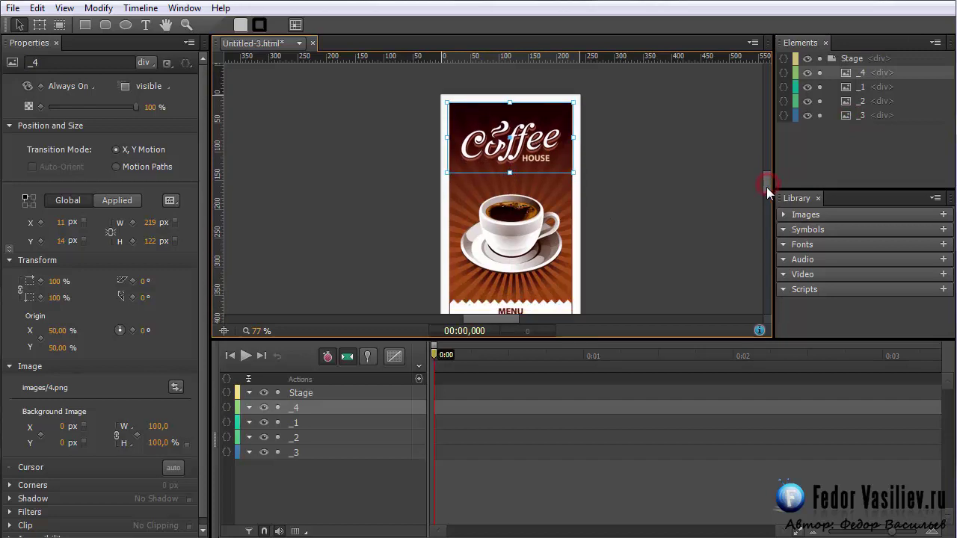
pyautogui.scroll(2, 763, 192)
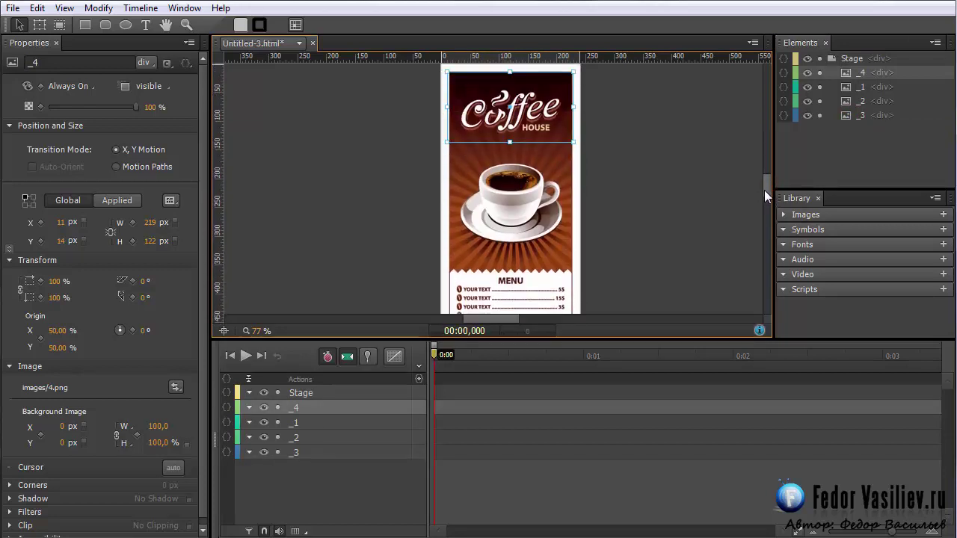
pyautogui.moveTo(763, 189); pyautogui.dragTo(767, 194)
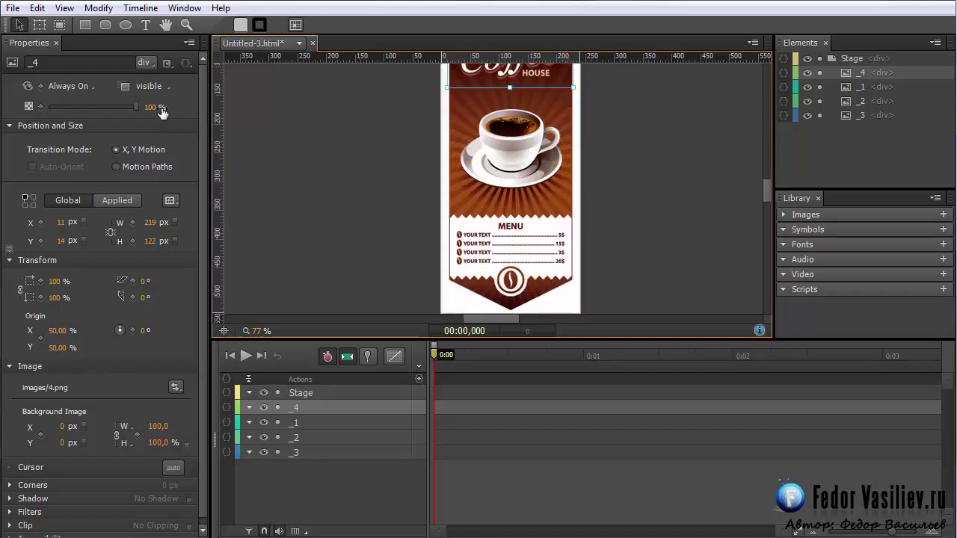
# Step: Choose spritesheet_steam.png as the sprite sheet to import and widen the Define Sprite Tiles dialog
pyautogui.click(13, 9)
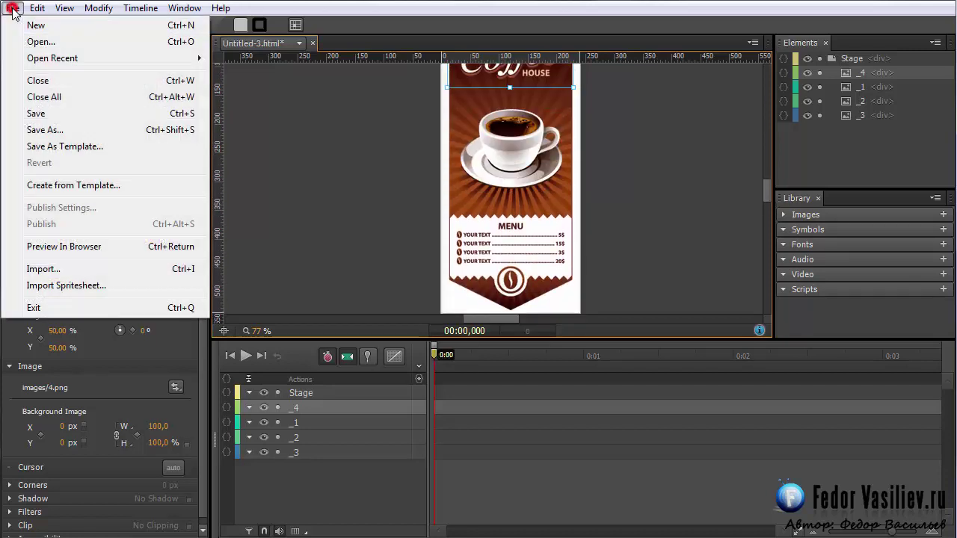
pyautogui.click(79, 287)
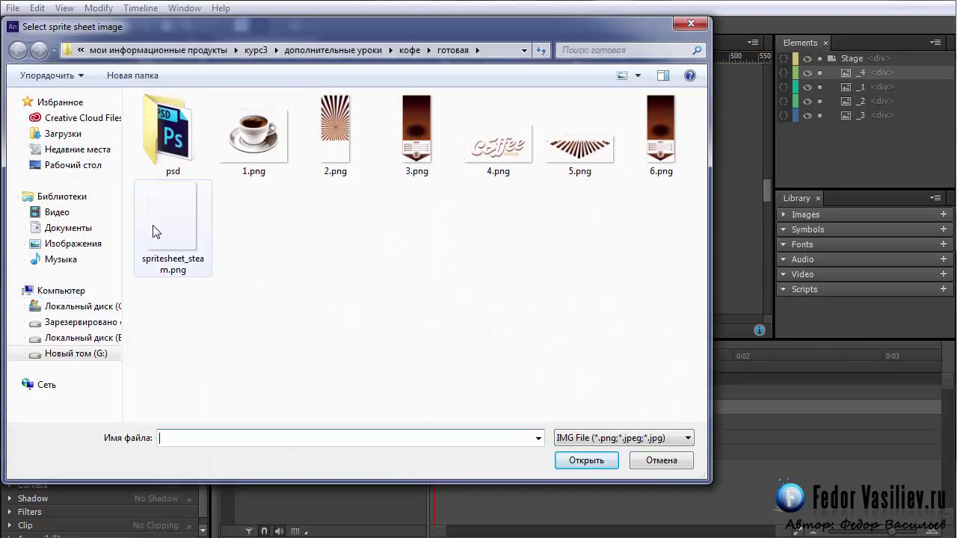
pyautogui.click(167, 226)
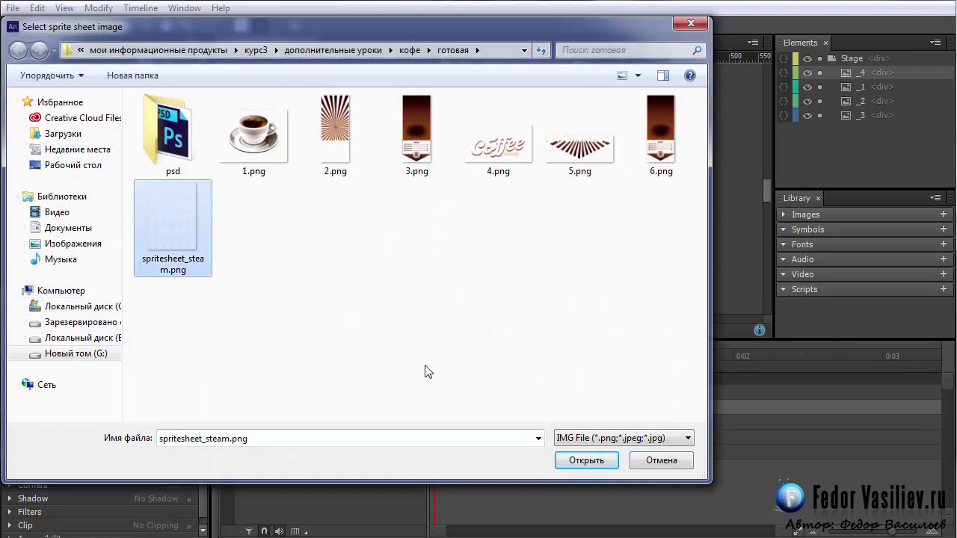
pyautogui.click(585, 463)
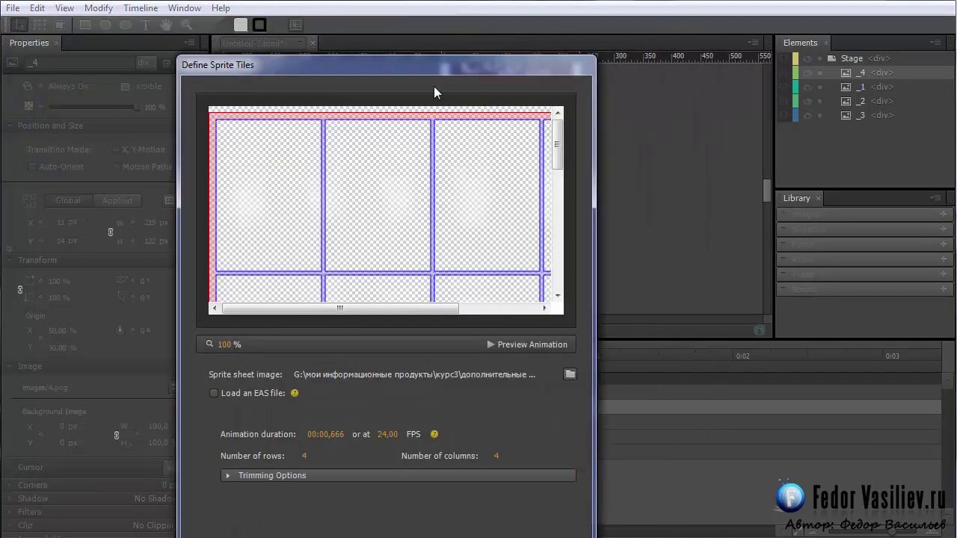
pyautogui.moveTo(436, 70); pyautogui.dragTo(507, 5)
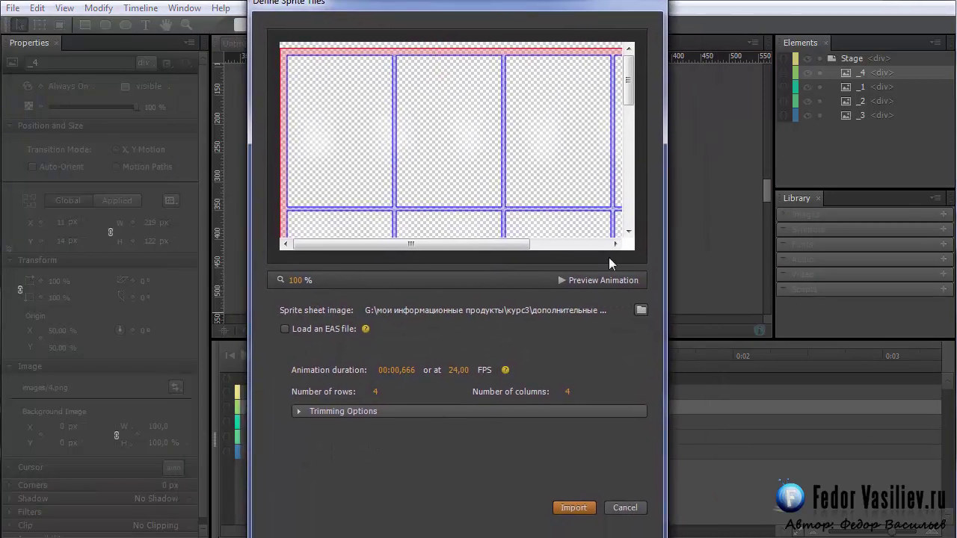
pyautogui.moveTo(663, 284); pyautogui.dragTo(940, 284)
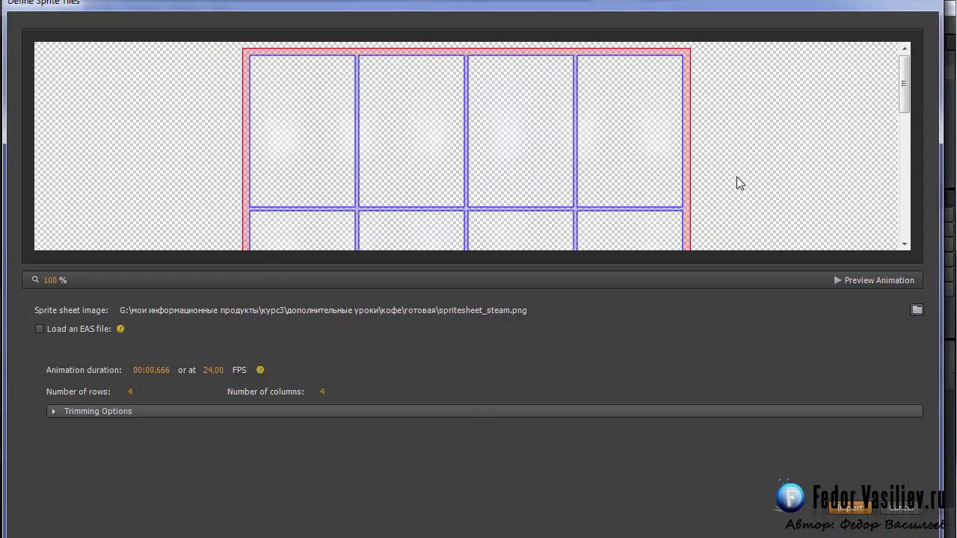
# Step: Look through the sprite sheet tiles and set the number of rows to 6
pyautogui.moveTo(902, 119); pyautogui.dragTo(916, 94)
pyautogui.moveTo(903, 84); pyautogui.dragTo(914, 251)
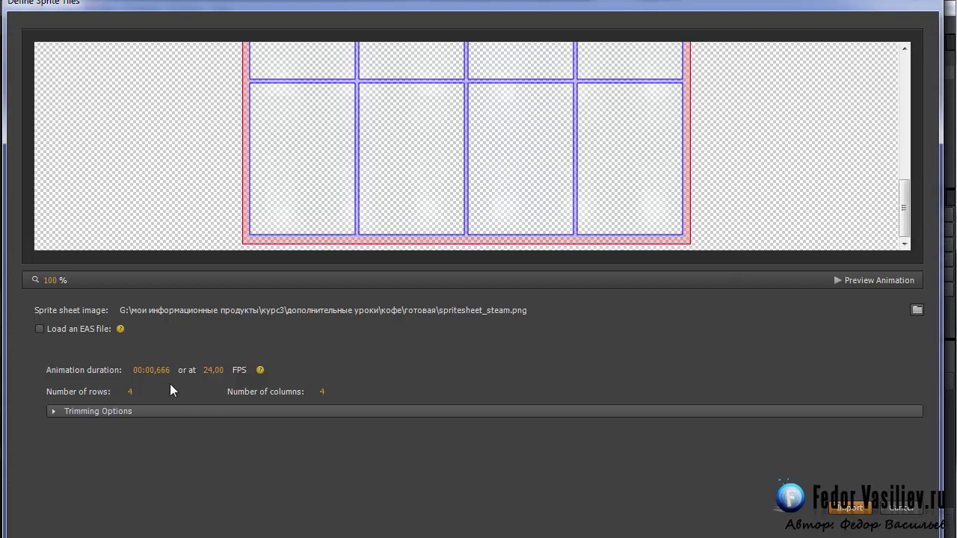
pyautogui.click(129, 393)
pyautogui.write('6')
pyautogui.moveTo(904, 208); pyautogui.dragTo(925, 78)
# Step: Set all four sprite sheet margins and the padding between sprites to 0 px in the trimming options
pyautogui.click(54, 411)
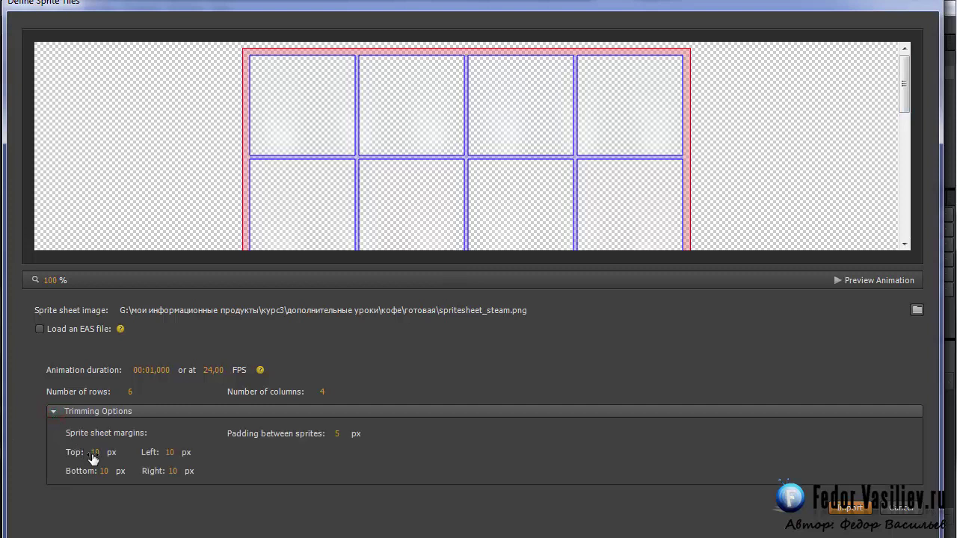
pyautogui.moveTo(92, 453); pyautogui.dragTo(18, 469)
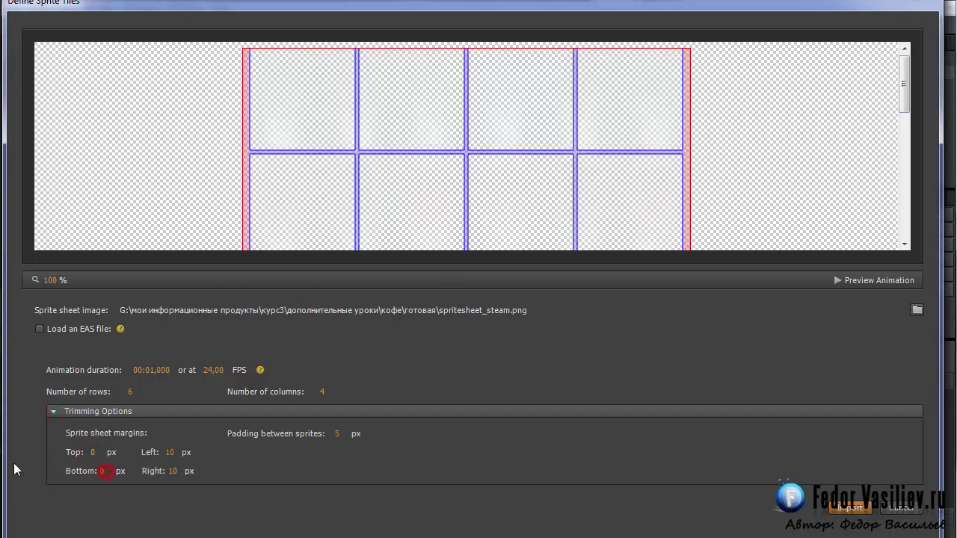
pyautogui.moveTo(169, 454); pyautogui.dragTo(76, 454)
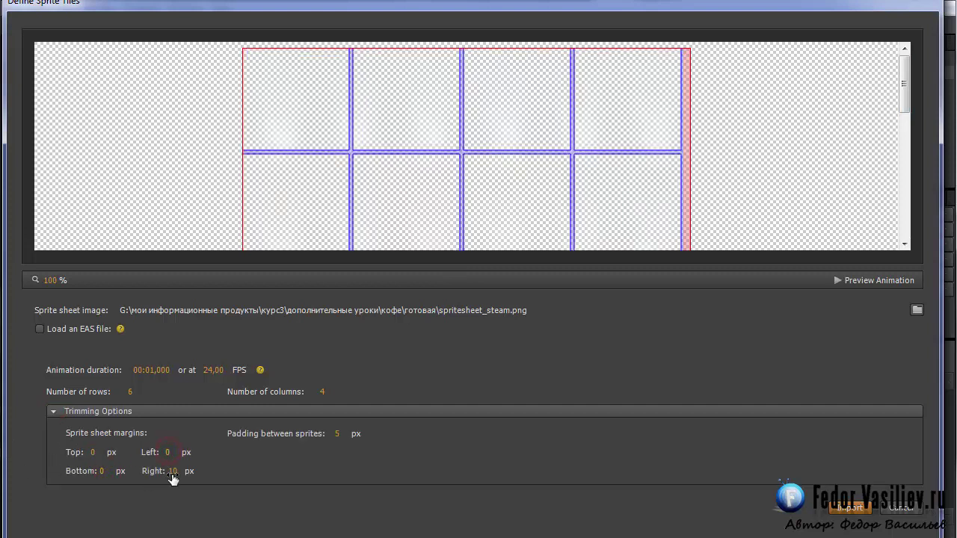
pyautogui.moveTo(173, 479); pyautogui.dragTo(71, 475)
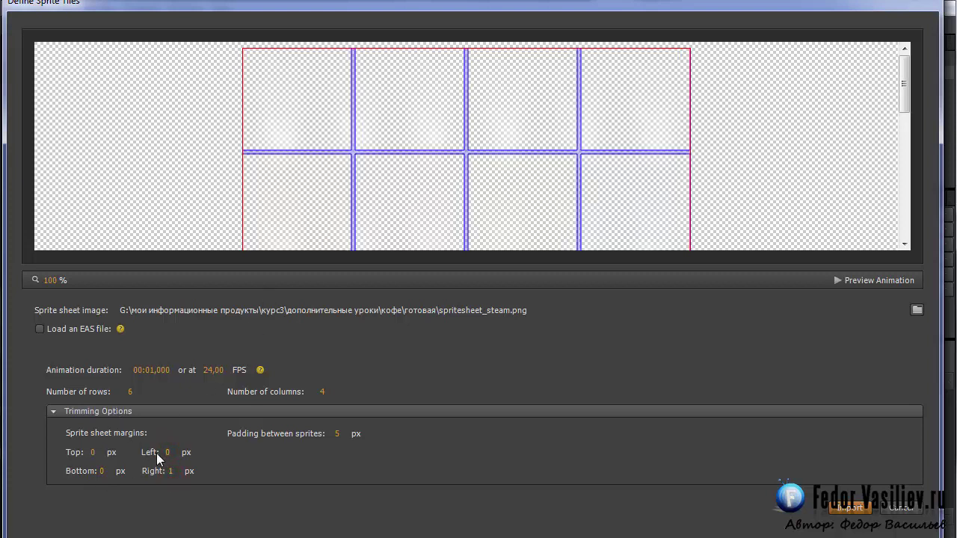
pyautogui.moveTo(170, 472); pyautogui.dragTo(159, 472)
pyautogui.moveTo(336, 434); pyautogui.dragTo(246, 439)
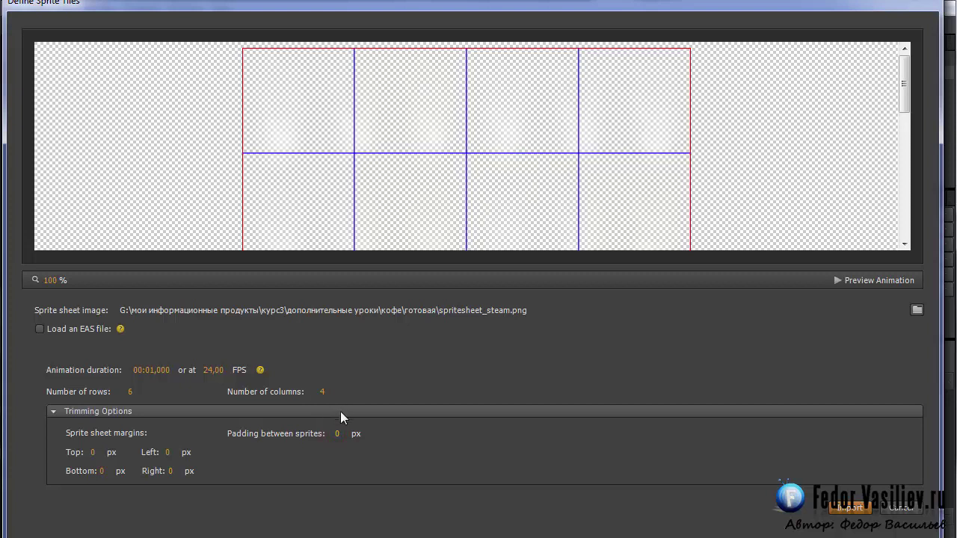
# Step: Set the number of columns to 5 and check how the grid divides the steam frames
pyautogui.moveTo(323, 398); pyautogui.dragTo(359, 396)
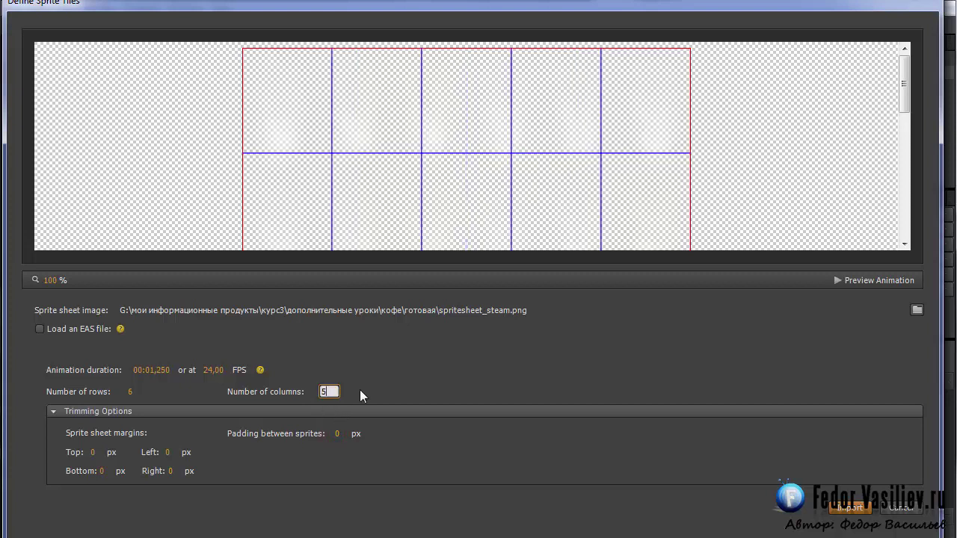
pyautogui.click(402, 391)
pyautogui.moveTo(901, 107)
pyautogui.mouseDown()
pyautogui.moveTo(903, 177)
pyautogui.moveTo(902, 88)
pyautogui.mouseUp()
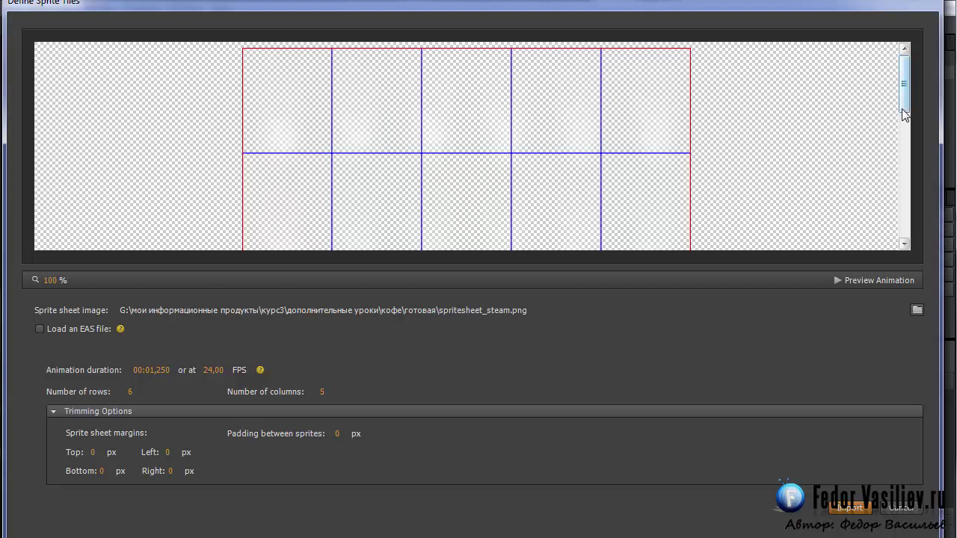
pyautogui.moveTo(903, 108); pyautogui.dragTo(905, 139)
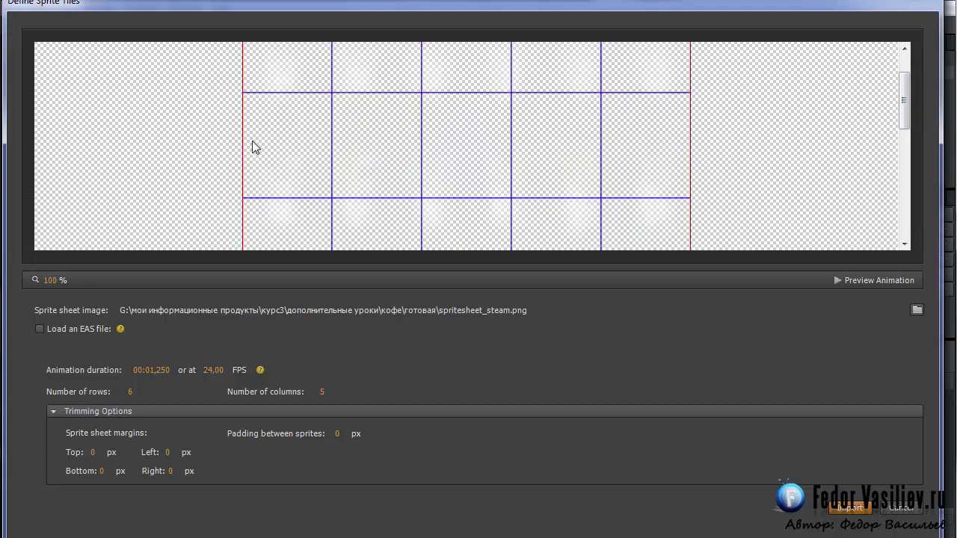
pyautogui.moveTo(904, 113); pyautogui.dragTo(910, 235)
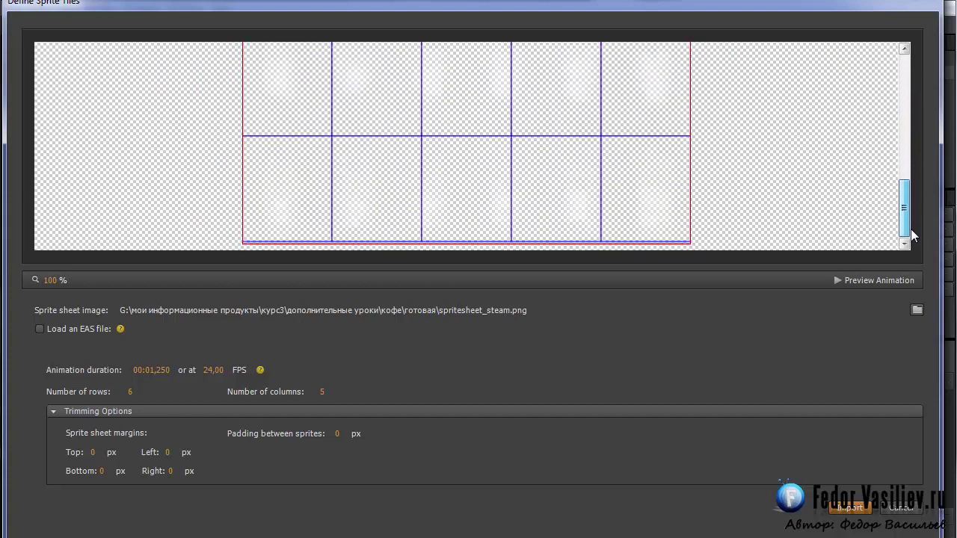
# Step: Set the sprite grid to 5 rows and 6 columns at 15 FPS, and import the sprite sheet
pyautogui.moveTo(320, 392); pyautogui.dragTo(324, 395)
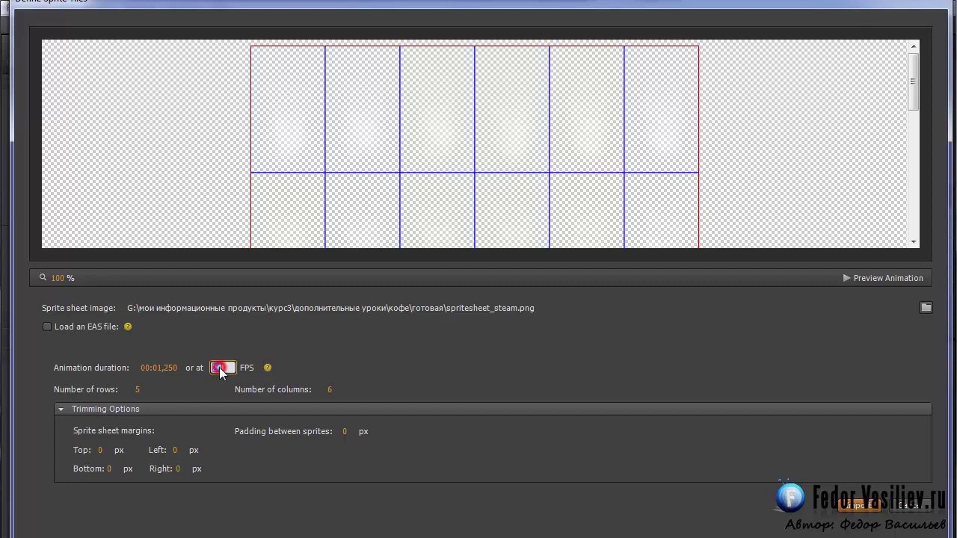
pyautogui.write('15')
pyautogui.click(248, 328)
pyautogui.click(869, 508)
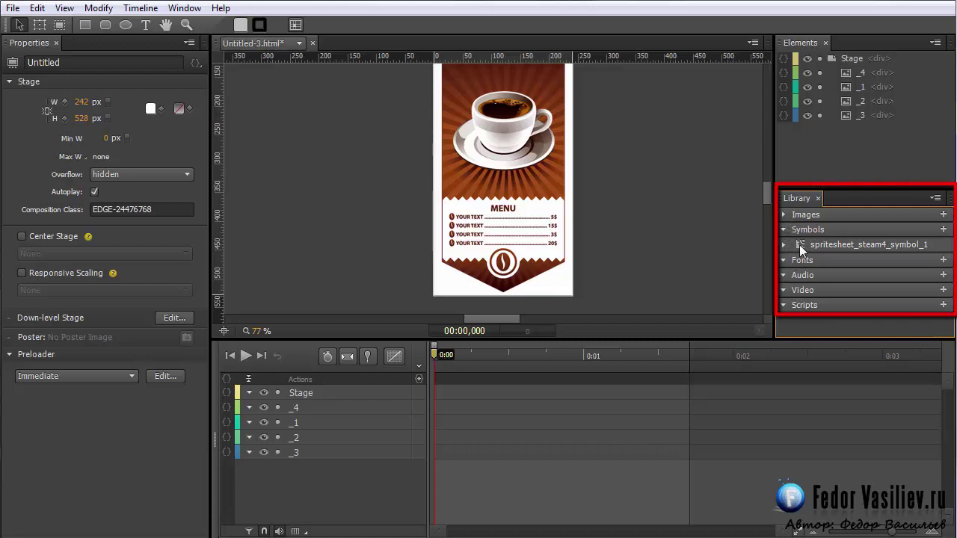
# Step: Place an instance of spritesheet_steam4_symbol_1 on the empty area beside the banner, at about X -181, Y 278 px
pyautogui.moveTo(800, 249)
pyautogui.mouseDown()
pyautogui.moveTo(634, 257)
pyautogui.moveTo(344, 201)
pyautogui.mouseUp()
pyautogui.moveTo(372, 268); pyautogui.dragTo(359, 228)
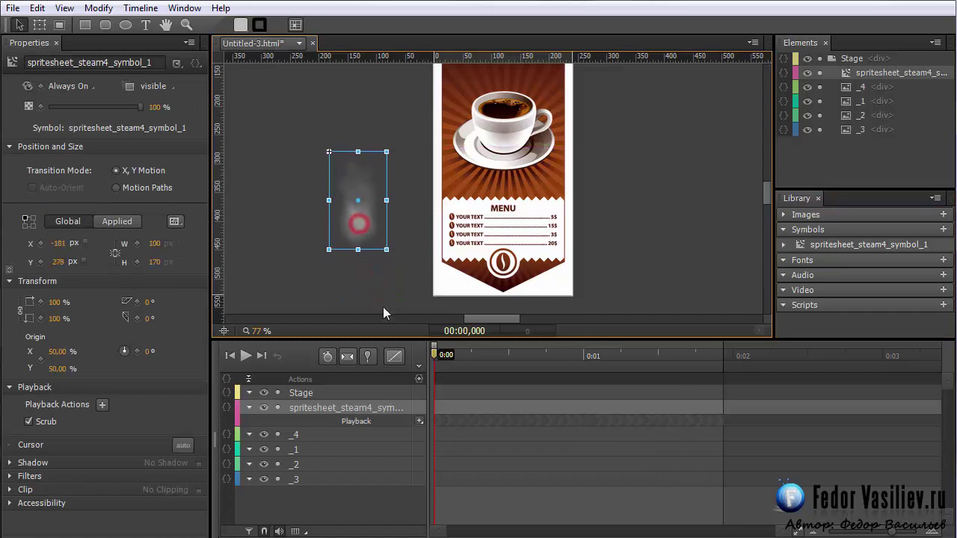
# Step: Open the steam symbol for editing and play back its animation
pyautogui.doubleClick(848, 75)
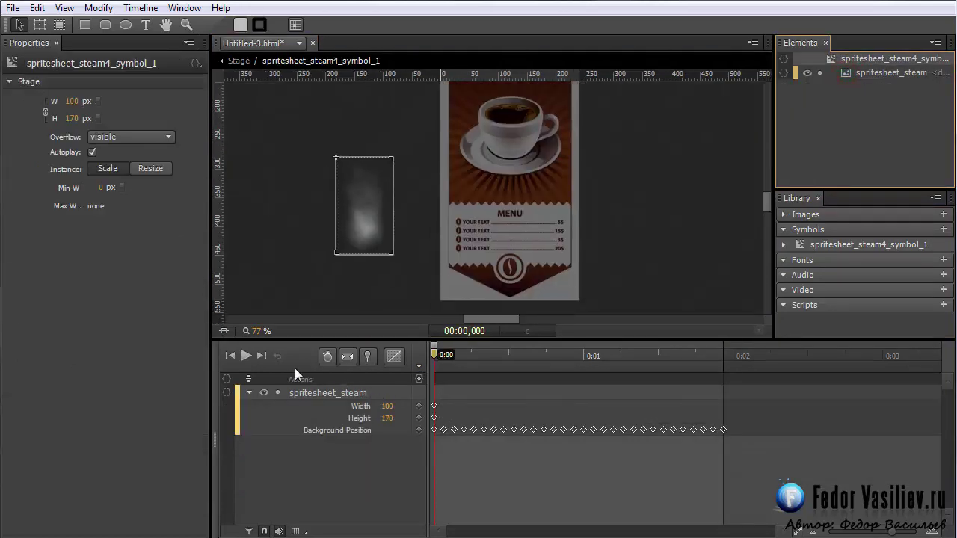
pyautogui.click(246, 356)
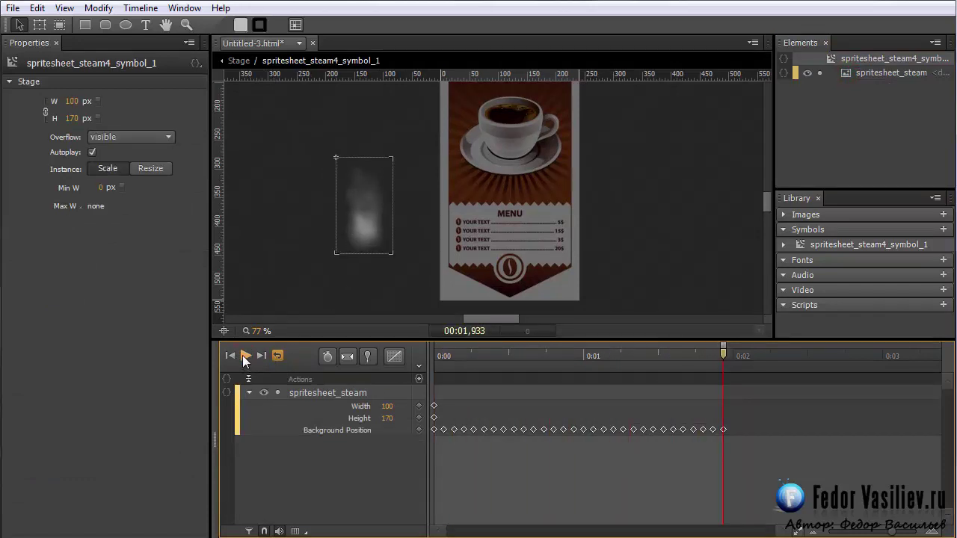
pyautogui.click(244, 355)
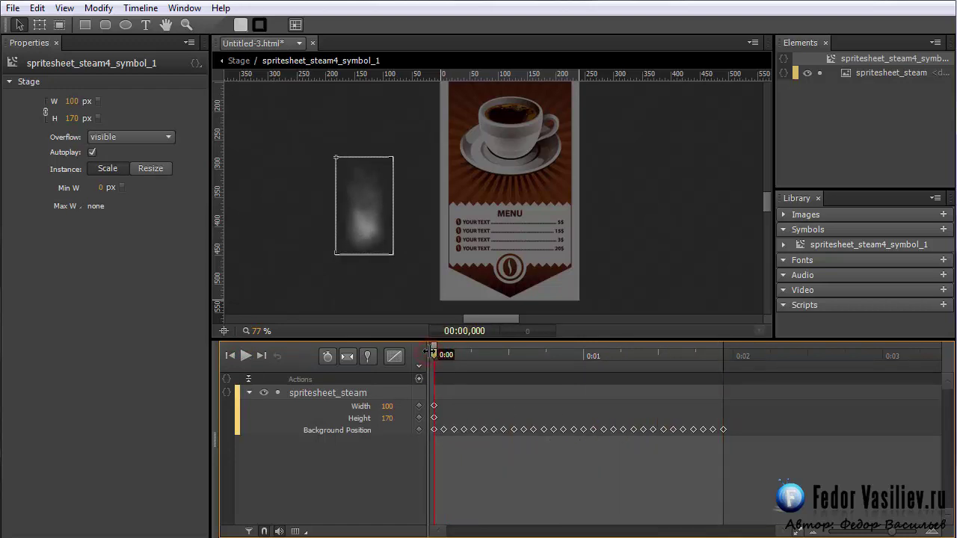
# Step: Add a trigger at 0:01,933 in the steam symbol's timeline with the Play action targeting the symbol itself
pyautogui.moveTo(442, 358); pyautogui.dragTo(725, 407)
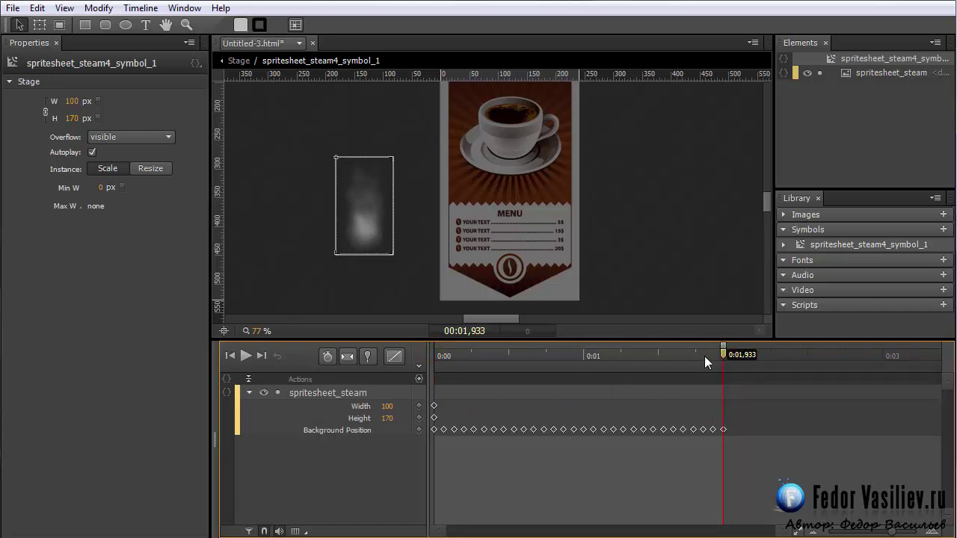
pyautogui.click(418, 379)
pyautogui.moveTo(337, 141); pyautogui.dragTo(475, 38)
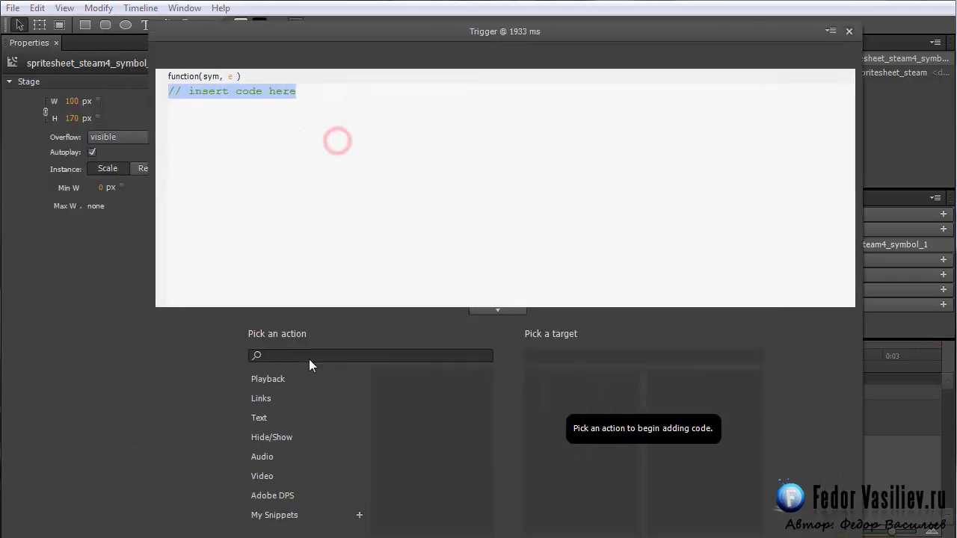
pyautogui.click(263, 377)
pyautogui.click(412, 381)
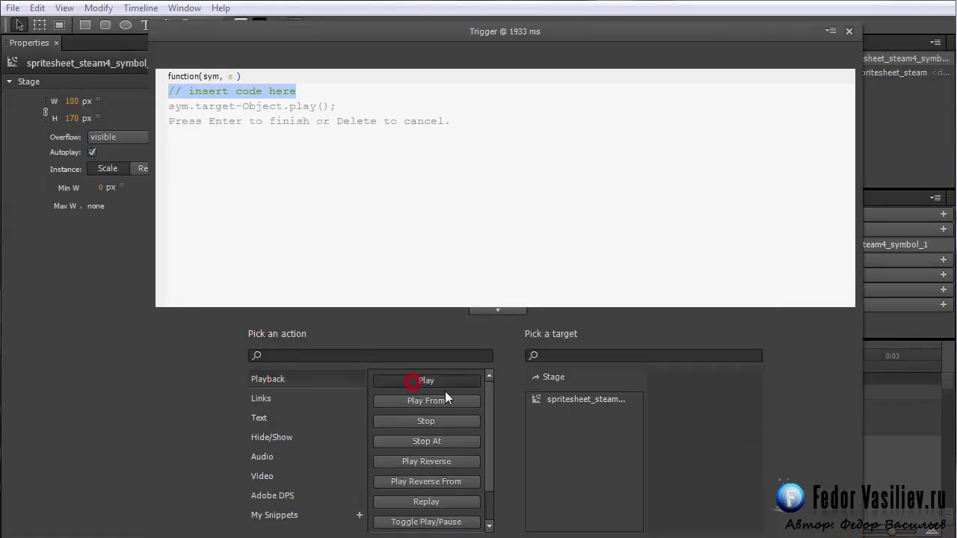
pyautogui.click(535, 399)
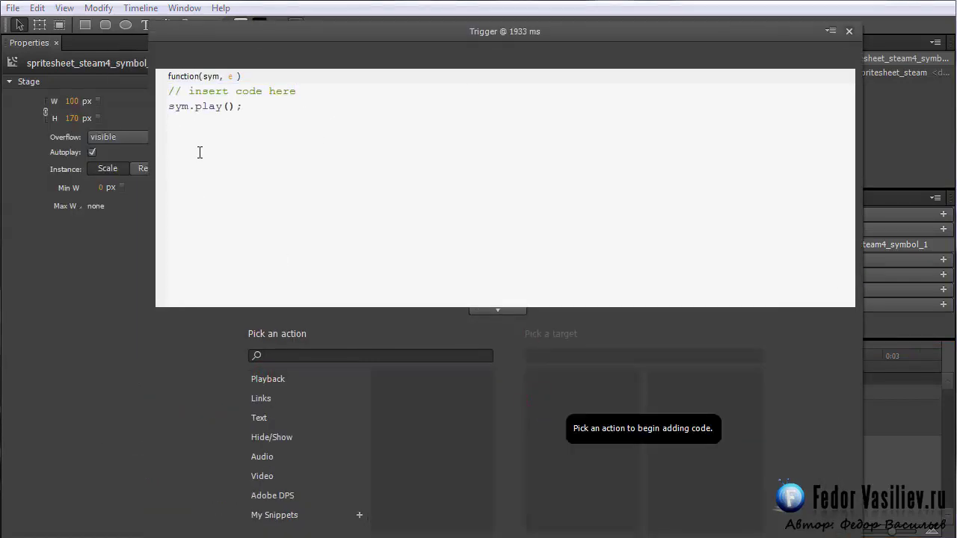
# Step: Close the trigger code window and play back the steam symbol from 0:00
pyautogui.moveTo(249, 35); pyautogui.dragTo(245, 32)
pyautogui.click(846, 29)
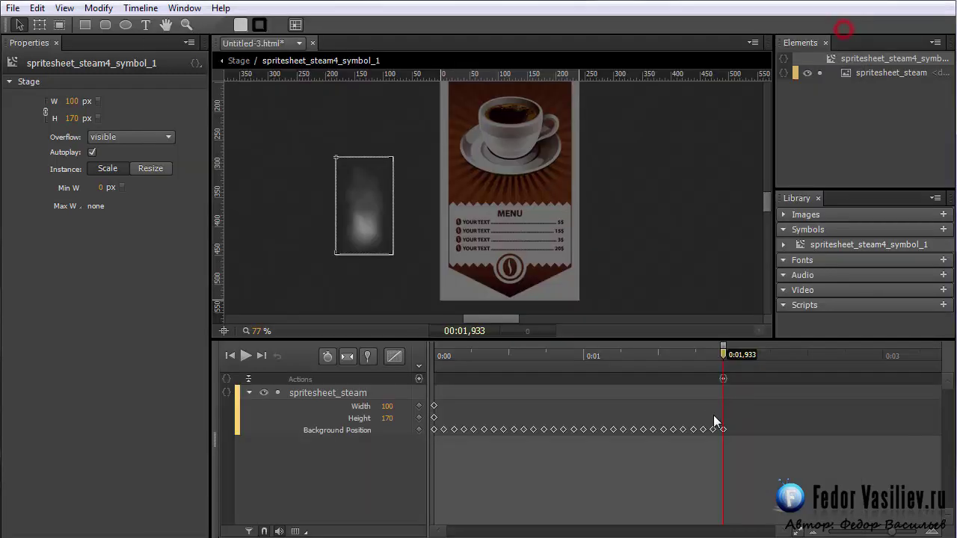
pyautogui.moveTo(722, 365); pyautogui.dragTo(448, 376)
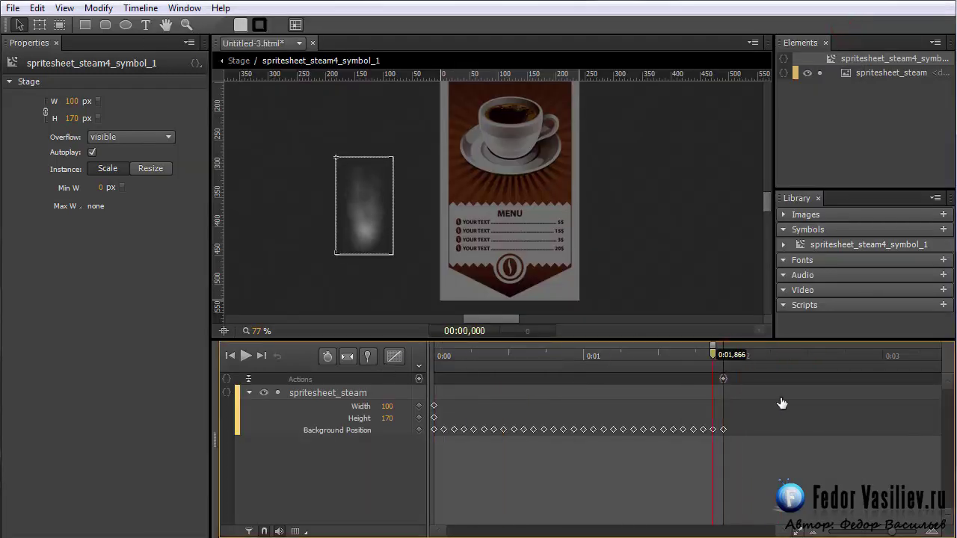
pyautogui.press('space')
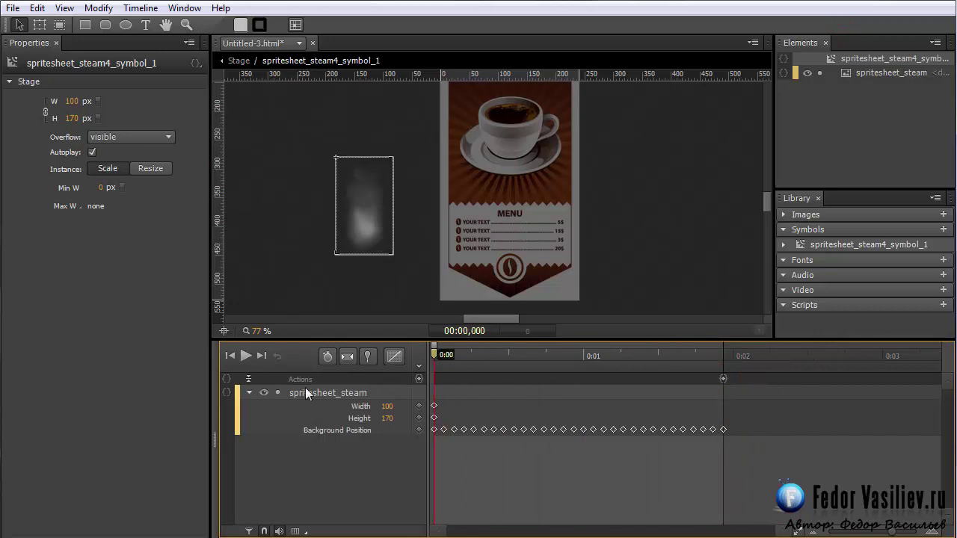
# Step: Return to the Stage and move the steam instance over the coffee cup at about X 71, Y 23 px
pyautogui.click(231, 61)
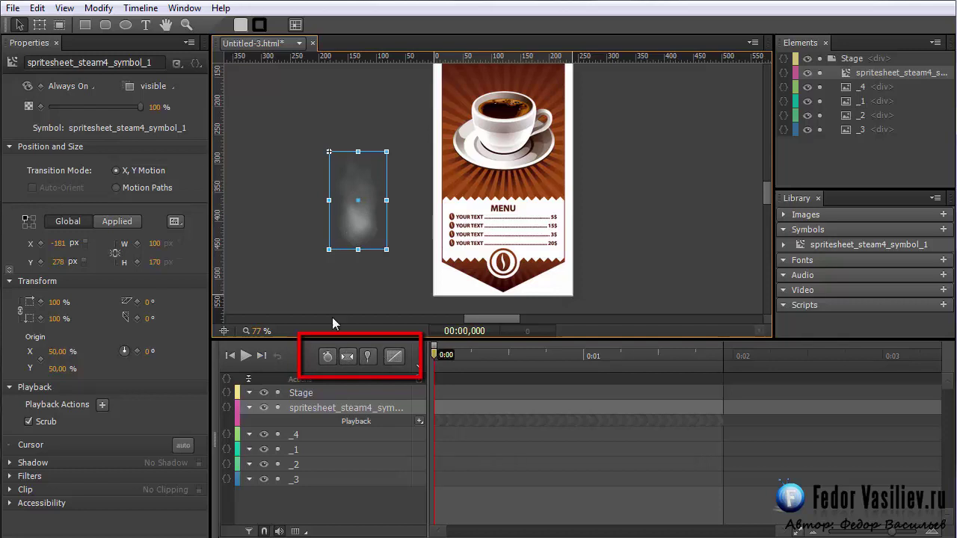
pyautogui.click(356, 229)
pyautogui.moveTo(767, 198); pyautogui.dragTo(765, 191)
pyautogui.moveTo(359, 298); pyautogui.dragTo(503, 157)
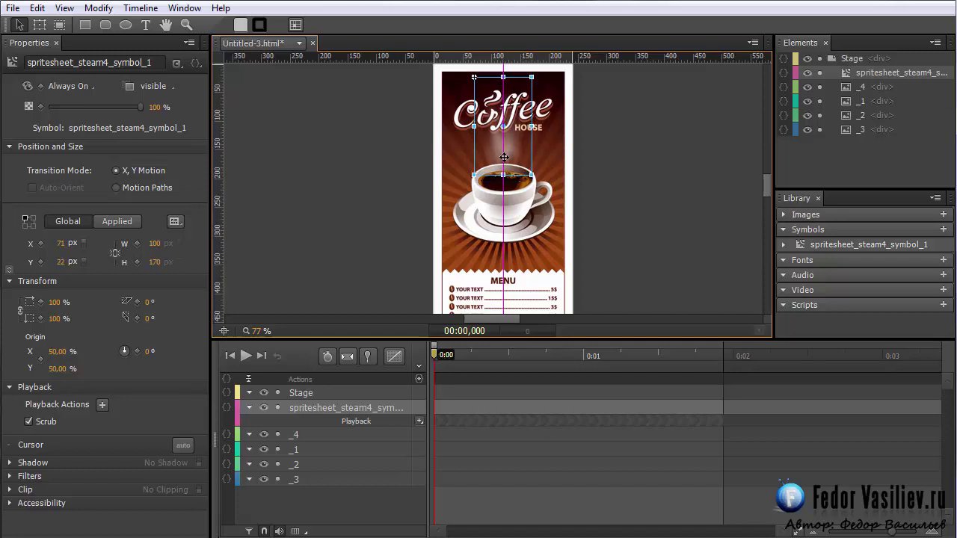
pyautogui.press('Up')
pyautogui.moveTo(766, 192); pyautogui.dragTo(766, 188)
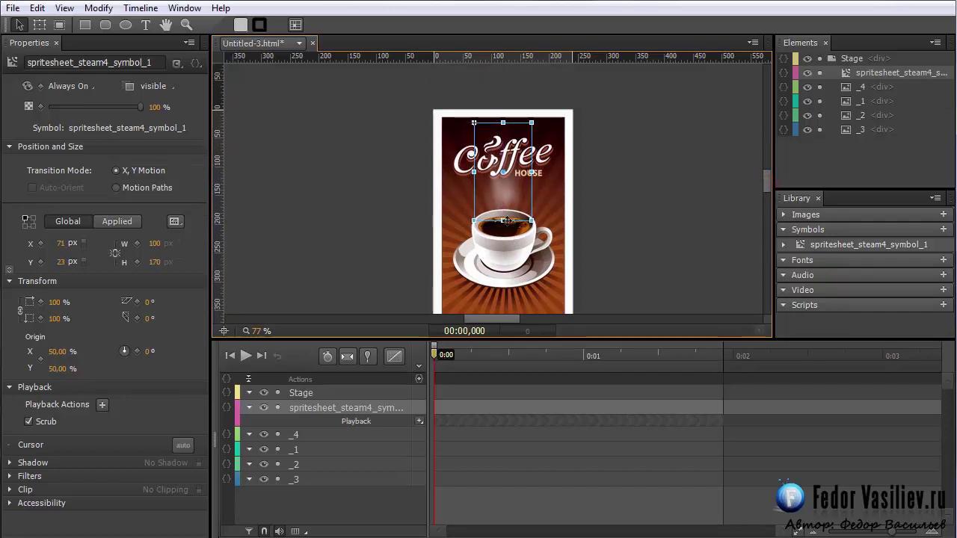
# Step: Convert the steam instance and the cup image _1 together into an autoplaying symbol named Symbol_1
pyautogui.click(860, 101)
pyautogui.keyDown('ctrl'); pyautogui.click(862, 74); pyautogui.keyUp('ctrl')
pyautogui.rightClick(862, 74)
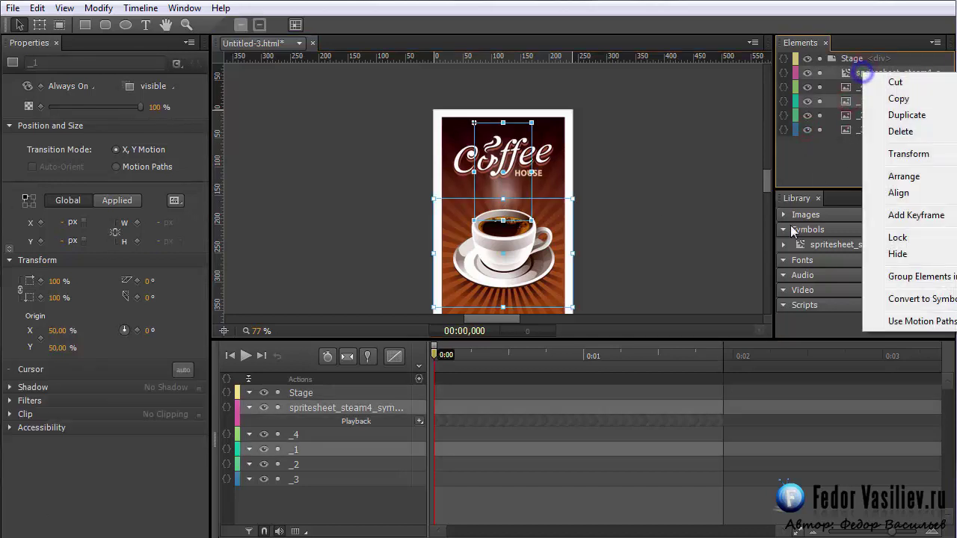
pyautogui.rightClick(853, 103)
pyautogui.click(905, 328)
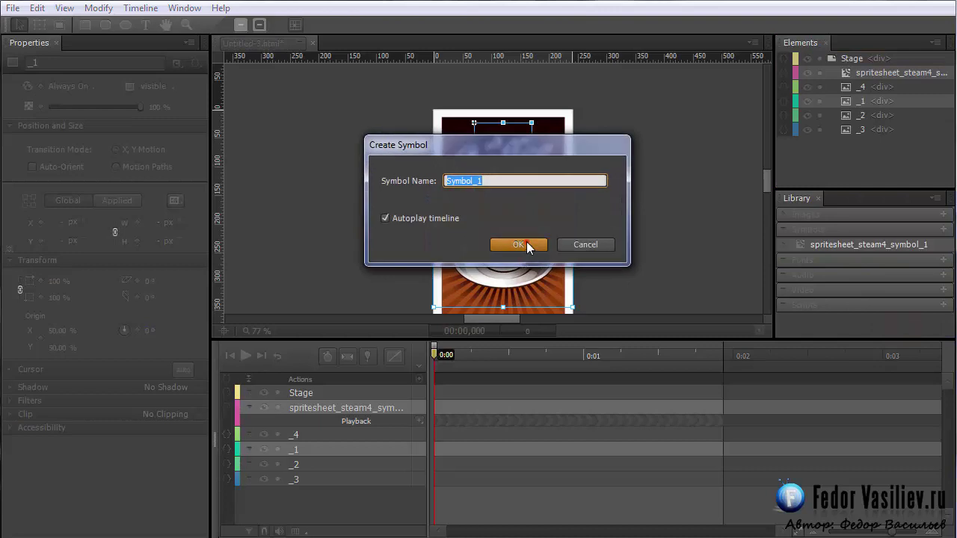
pyautogui.click(526, 241)
# Step: Open Symbol_1 for editing and move the cup and steam together left off the banner, to about X -242 and -171 px
pyautogui.click(852, 73)
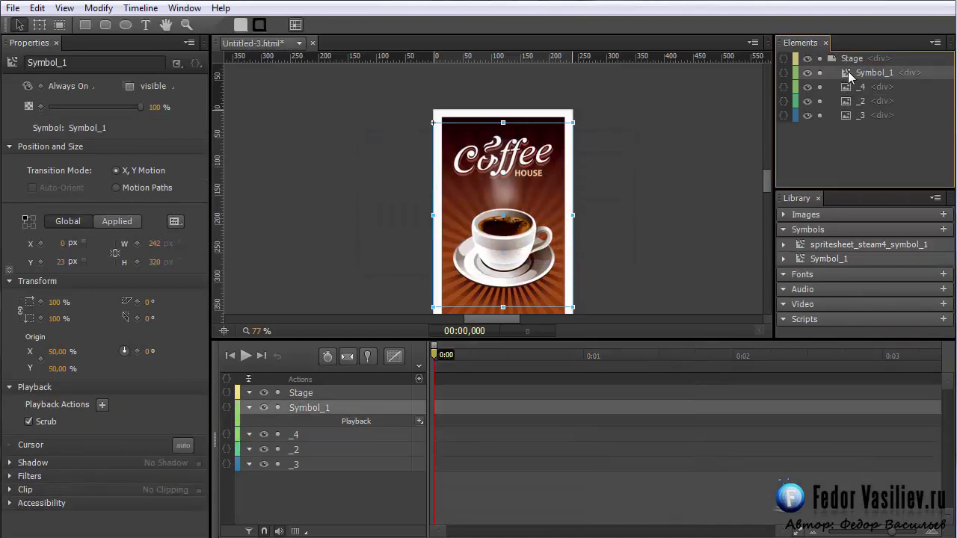
pyautogui.doubleClick(850, 74)
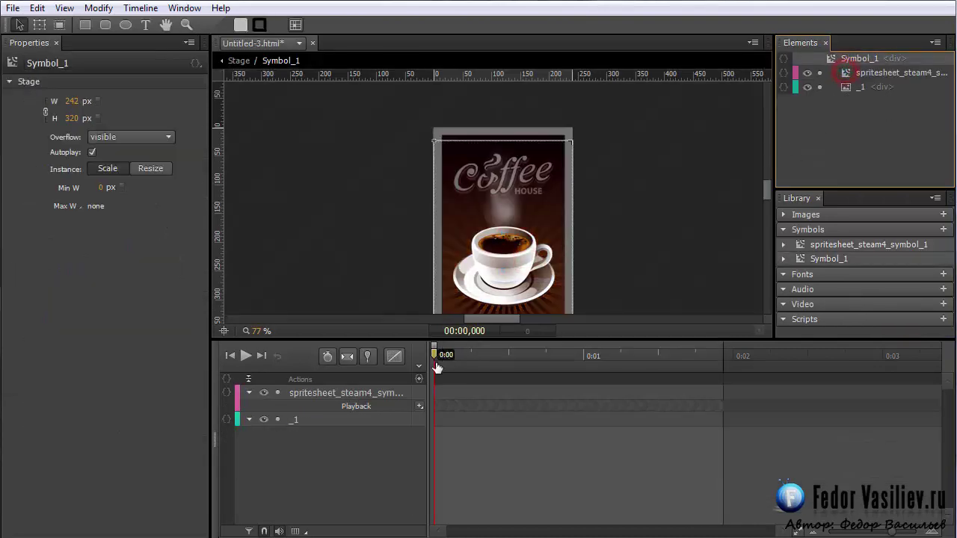
pyautogui.click(465, 285)
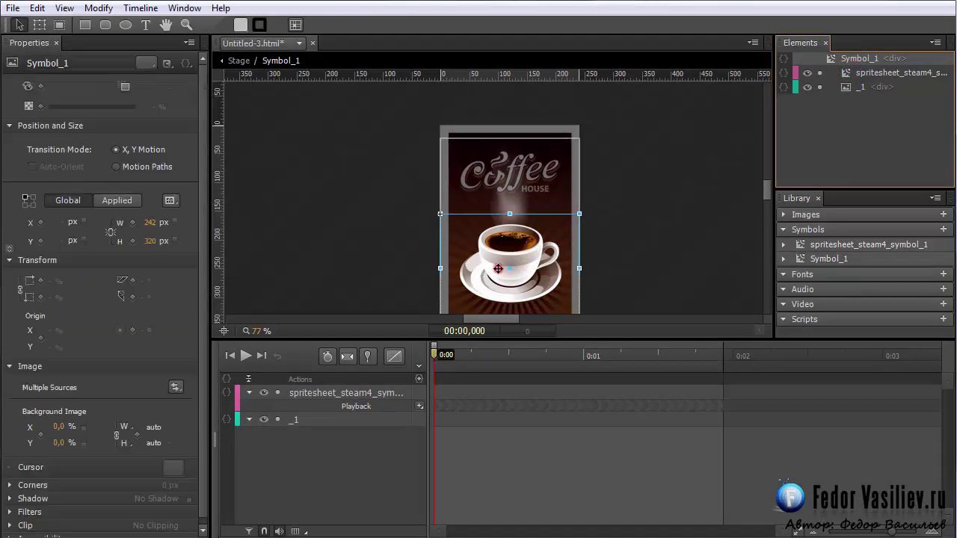
pyautogui.keyDown('shift'); pyautogui.click(333, 396); pyautogui.keyUp('shift')
pyautogui.moveTo(506, 269); pyautogui.dragTo(366, 266)
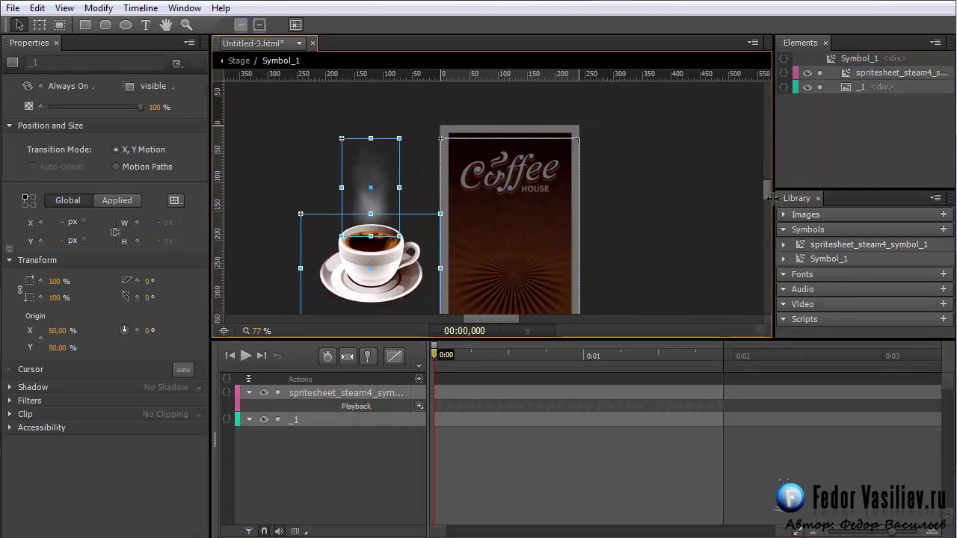
pyautogui.scroll(-3, 770, 201)
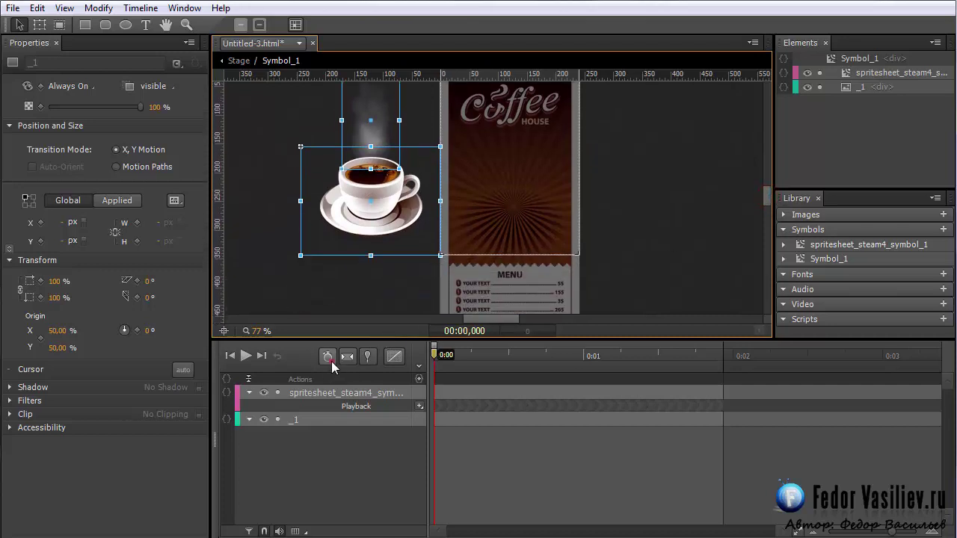
# Step: Turn on Auto-Keyframe Mode and the Pin at 0:00, and choose Ease Out easing
pyautogui.click(329, 357)
pyautogui.click(394, 357)
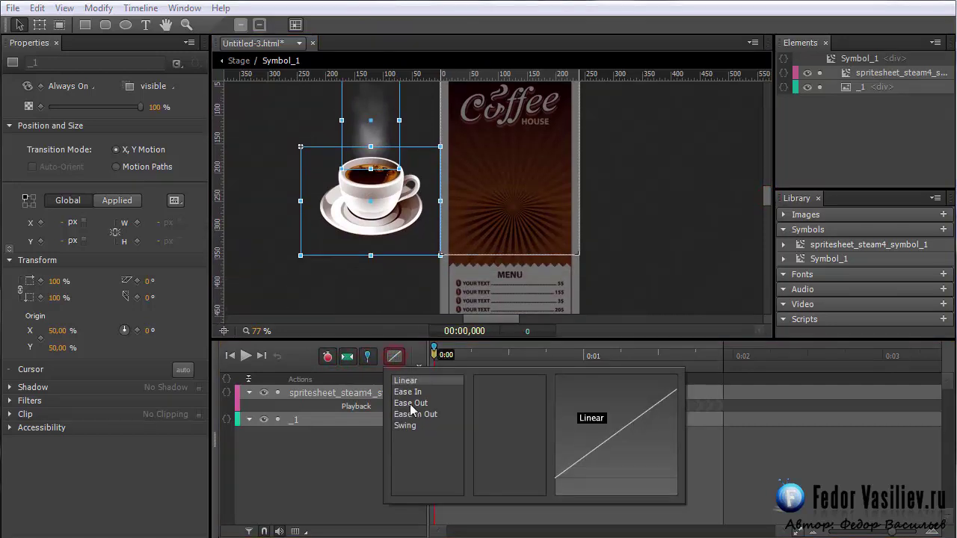
pyautogui.click(410, 403)
pyautogui.click(485, 459)
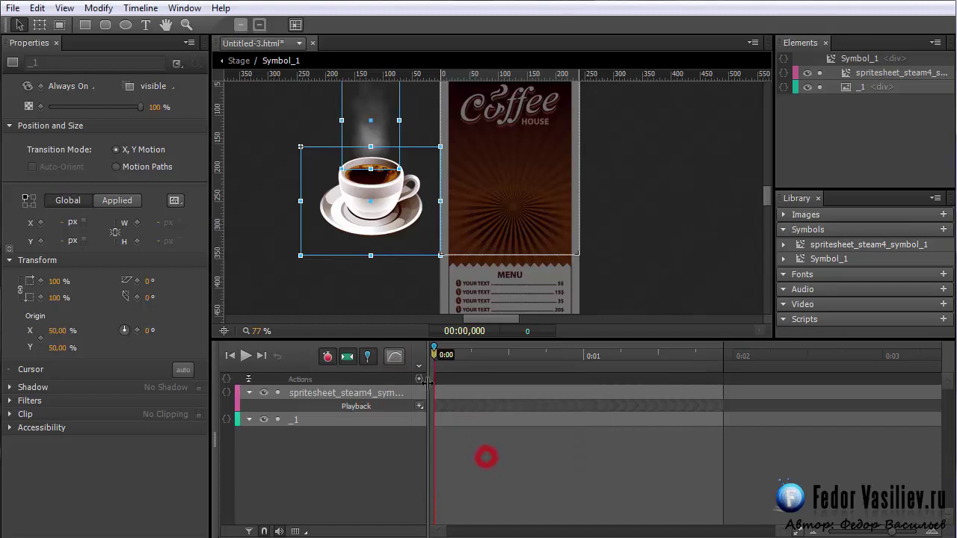
# Step: Animate the cup and steam sliding onto the banner by 0:01,250, ending at Left -2 px and 69 px, release the Pin and play it
pyautogui.moveTo(433, 358); pyautogui.dragTo(620, 387)
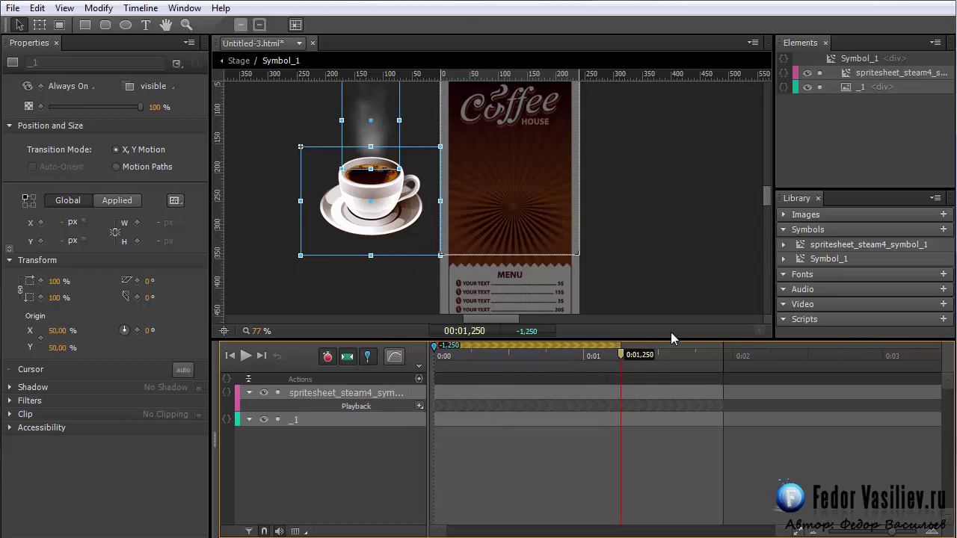
pyautogui.hotkey('shift', 'Right')
pyautogui.hotkey('shift', 'Right')
pyautogui.hotkey('shift', 'Right')
pyautogui.hotkey('shift', 'Right')
pyautogui.hotkey('shift', 'Right')
pyautogui.hotkey('shift', 'Right')
pyautogui.hotkey('shift', 'Right')
pyautogui.hotkey('shift', 'Right')
pyautogui.hotkey('shift', 'Right')
pyautogui.hotkey('shift', 'Right')
pyautogui.hotkey('shift', 'Right')
pyautogui.hotkey('shift', 'Right')
pyautogui.hotkey('shift', 'Right')
pyautogui.hotkey('shift', 'Right')
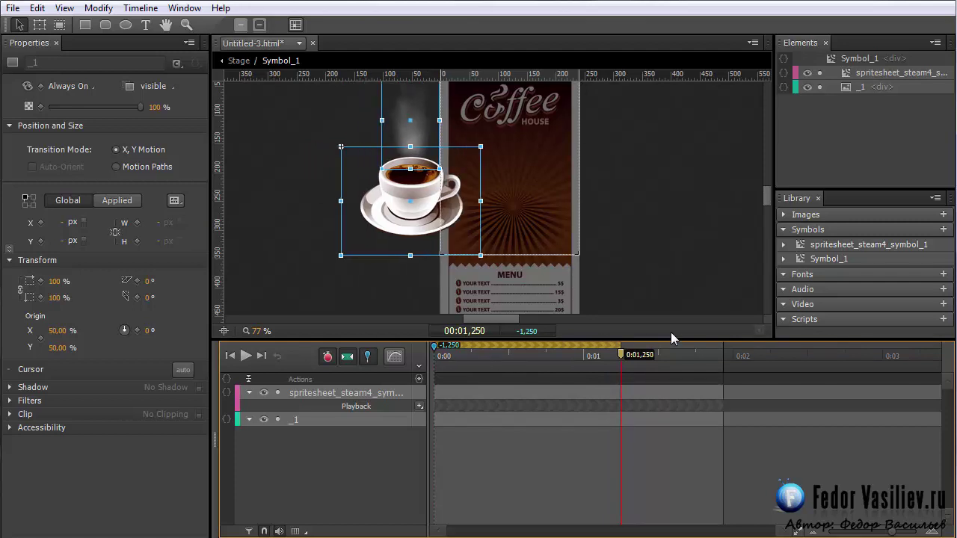
pyautogui.hotkey('shift', 'Right')
pyautogui.hotkey('shift', 'Right')
pyautogui.hotkey('shift', 'Right')
pyautogui.hotkey('shift', 'Right')
pyautogui.hotkey('shift', 'Right')
pyautogui.hotkey('shift', 'Right')
pyautogui.hotkey('shift', 'Right')
pyautogui.hotkey('shift', 'Right')
pyautogui.hotkey('shift', 'Right')
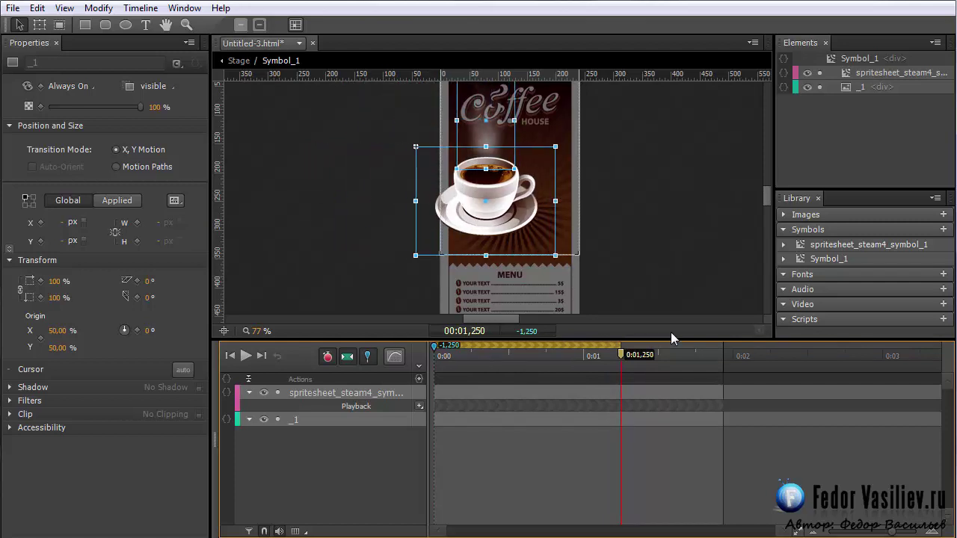
pyautogui.hotkey('shift', 'Right')
pyautogui.hotkey('shift', 'Right')
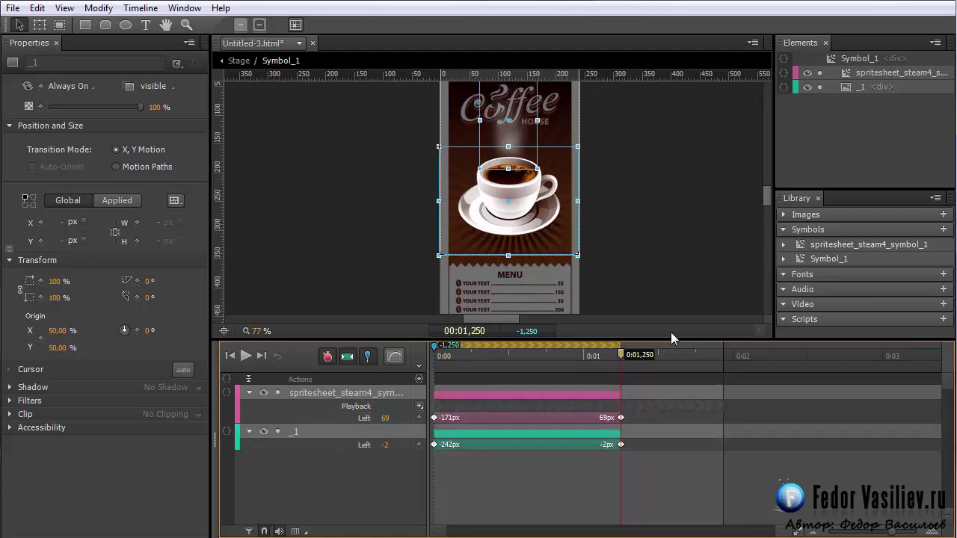
pyautogui.click(367, 360)
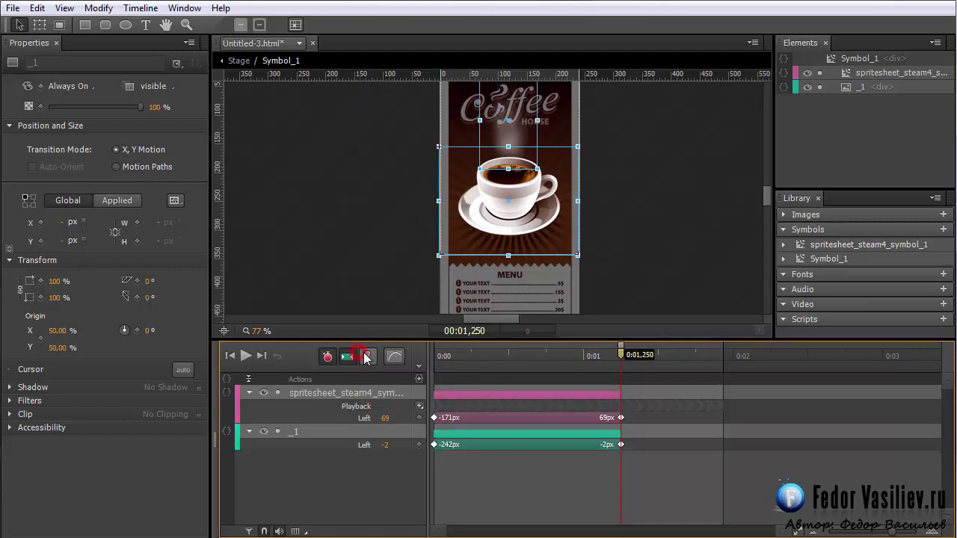
pyautogui.press('space')
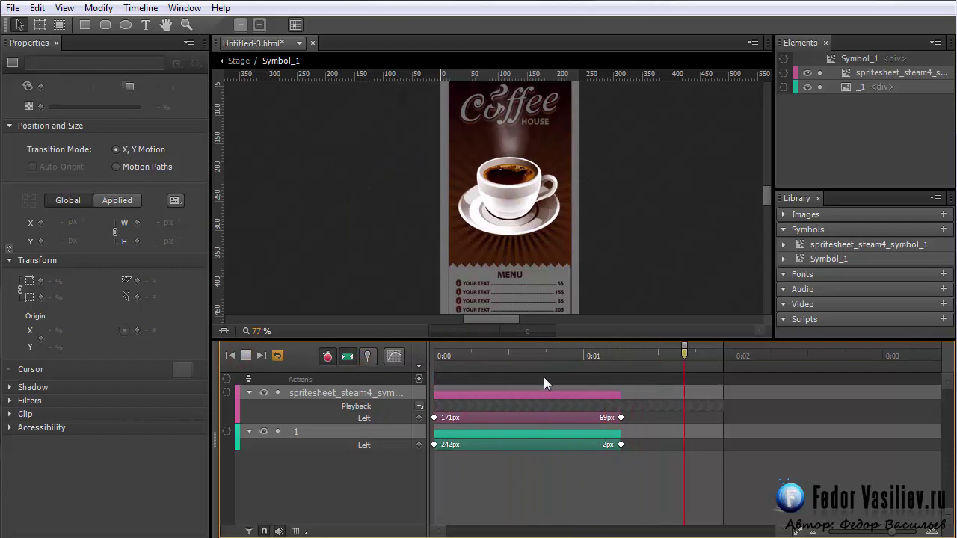
# Step: Return to the Stage, lock Symbol_1, and move the Coffee House logo straight up above the banner to about Y -106 px
pyautogui.click(239, 61)
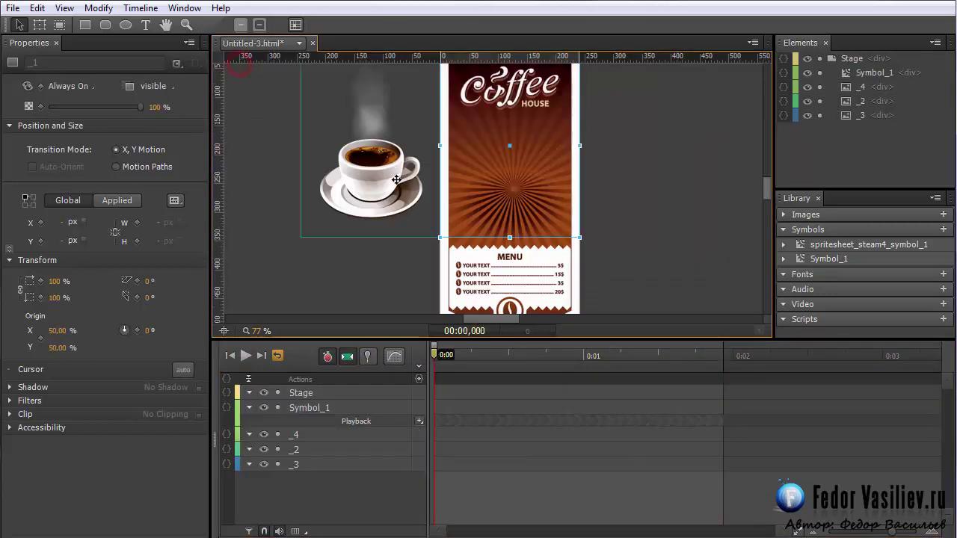
pyautogui.scroll(3, 764, 188)
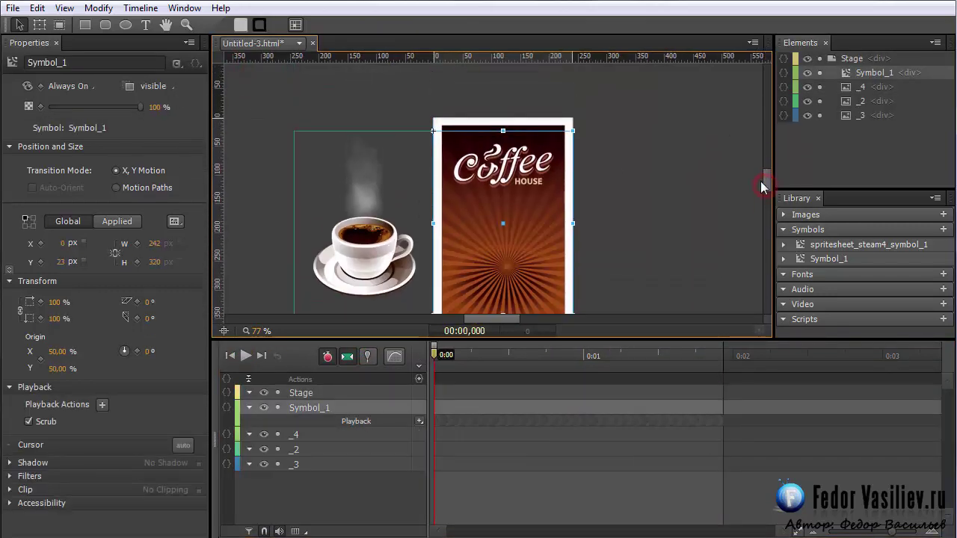
pyautogui.click(818, 73)
pyautogui.click(511, 165)
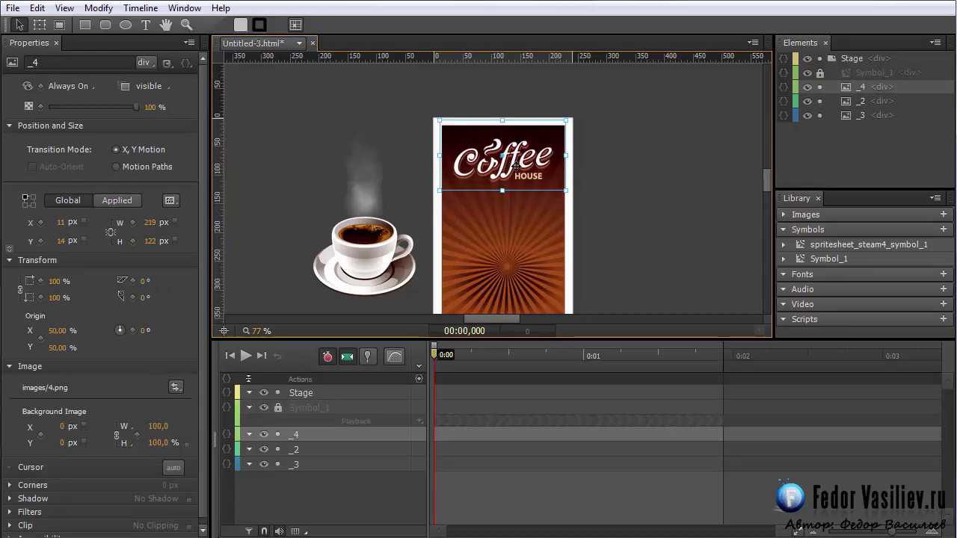
pyautogui.moveTo(516, 165); pyautogui.dragTo(515, 98)
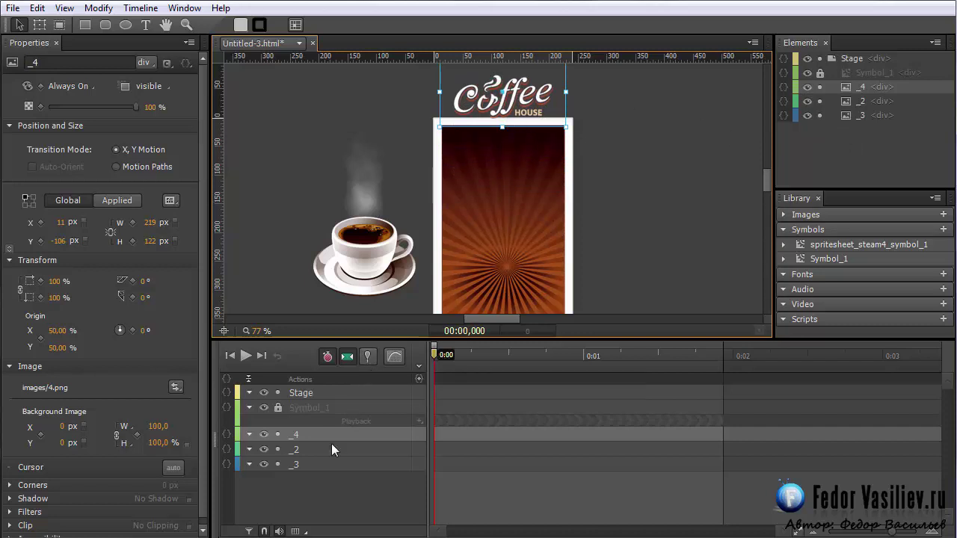
# Step: Animate the Coffee House logo dropping onto the banner to Top 3 px between about 0:01,935 and 0:03,155, and switch off the Pin
pyautogui.click(369, 358)
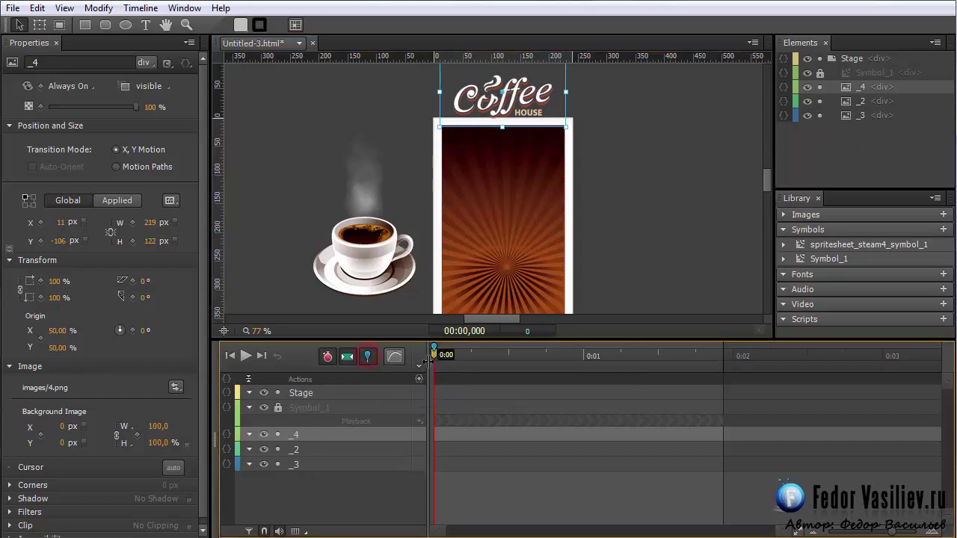
pyautogui.moveTo(433, 360); pyautogui.dragTo(723, 435)
pyautogui.press('space')
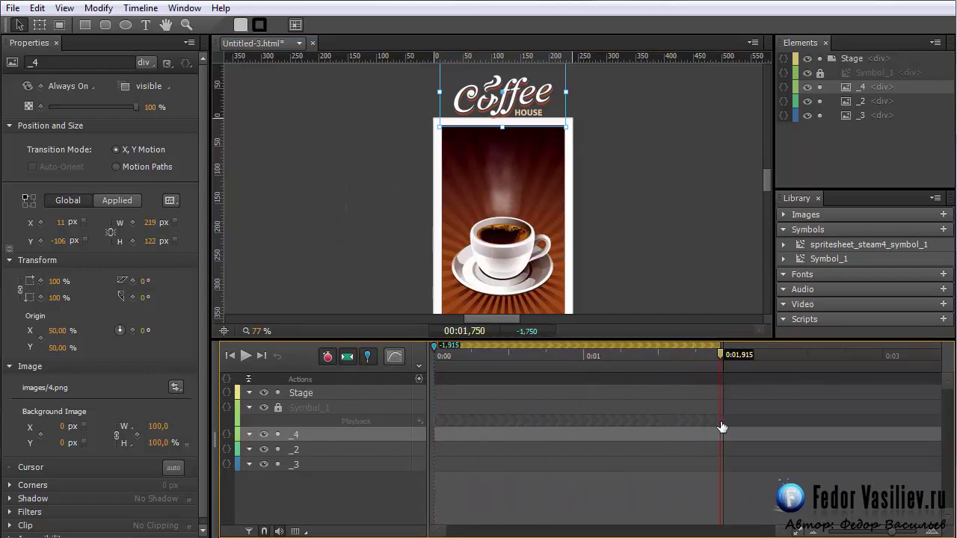
pyautogui.moveTo(434, 347); pyautogui.dragTo(905, 370)
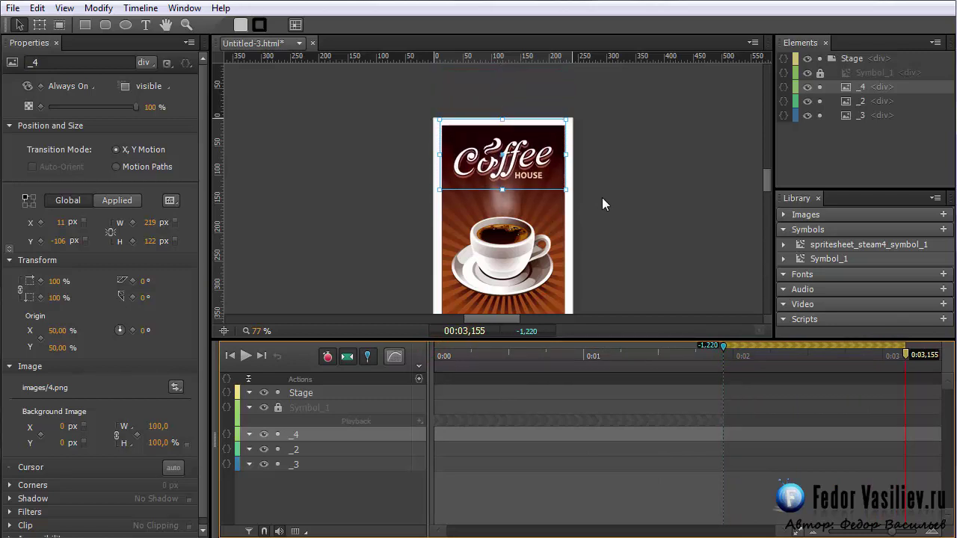
pyautogui.click(448, 349)
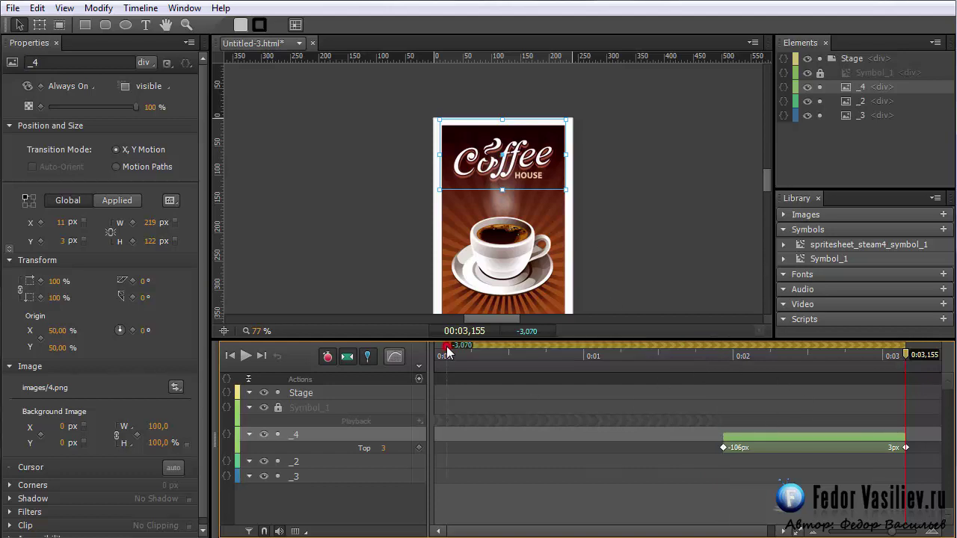
pyautogui.click(371, 355)
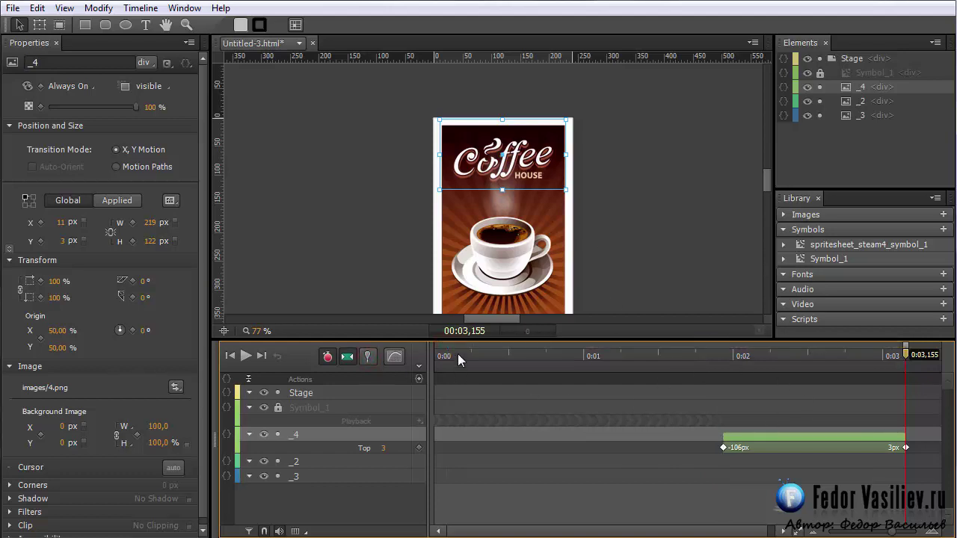
# Step: Return the playhead to 0:00 and preview the animated banner in the browser
pyautogui.click(458, 355)
pyautogui.hotkey('ctrl', 'Return')
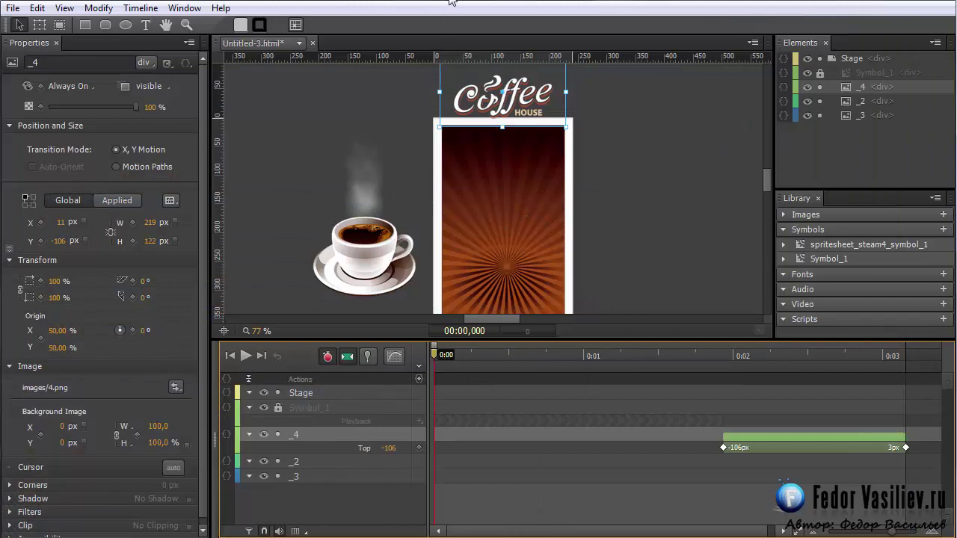
pyautogui.scroll(1, 764, 180)
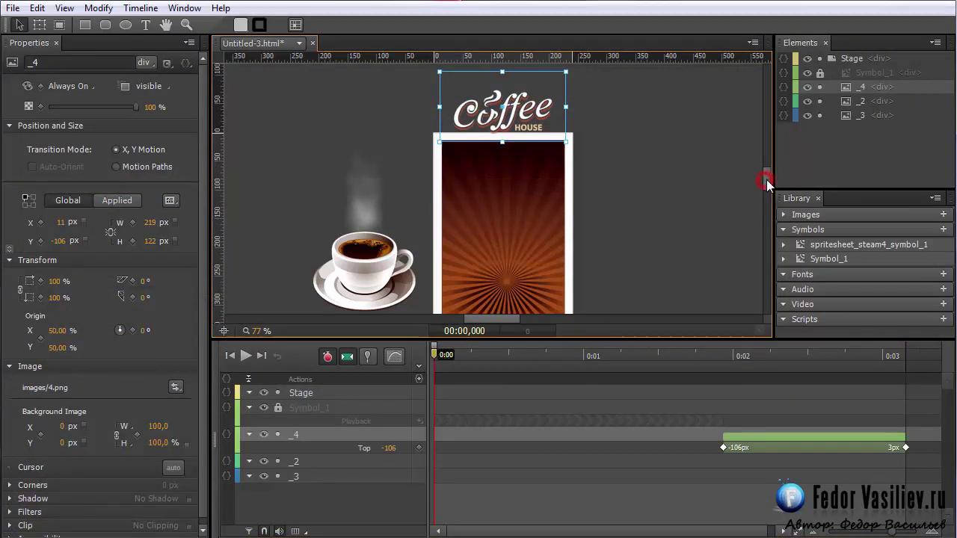
# Step: Try to open the publish settings, and switch to the Untitled-2.html composition
pyautogui.click(13, 9)
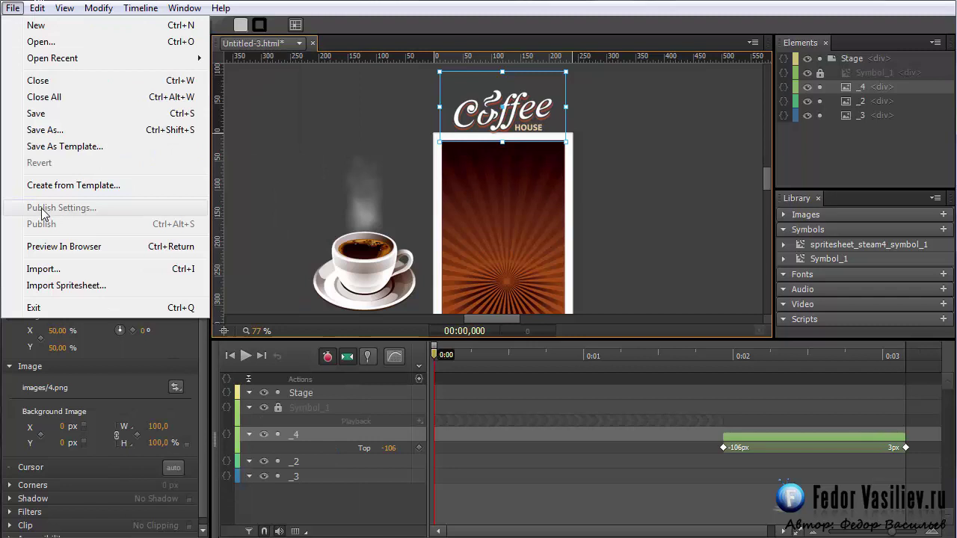
pyautogui.click(45, 212)
pyautogui.click(252, 7)
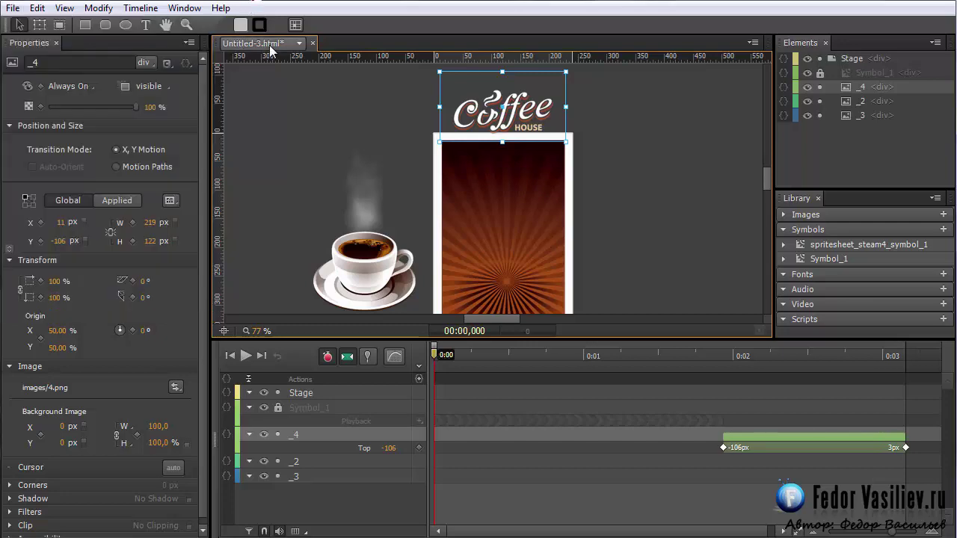
pyautogui.click(299, 42)
pyautogui.click(269, 68)
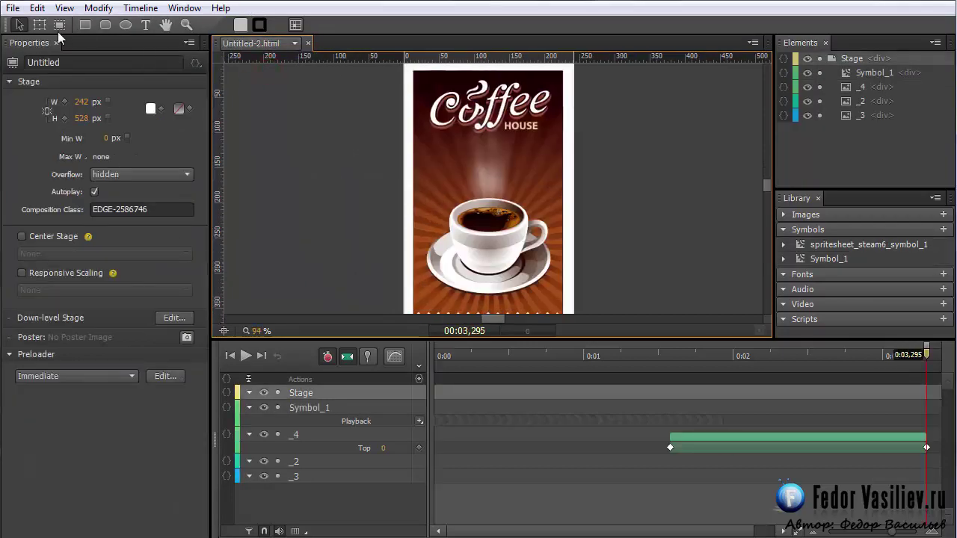
# Step: Open the publish settings and replace the Web publish target with Animate Deployment Package
pyautogui.click(13, 8)
pyautogui.click(47, 209)
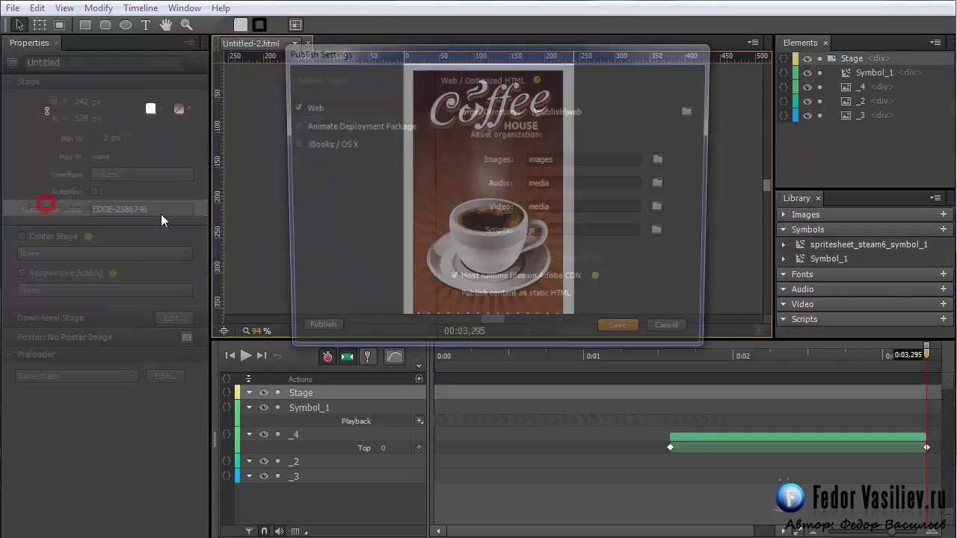
pyautogui.click(290, 106)
pyautogui.click(290, 125)
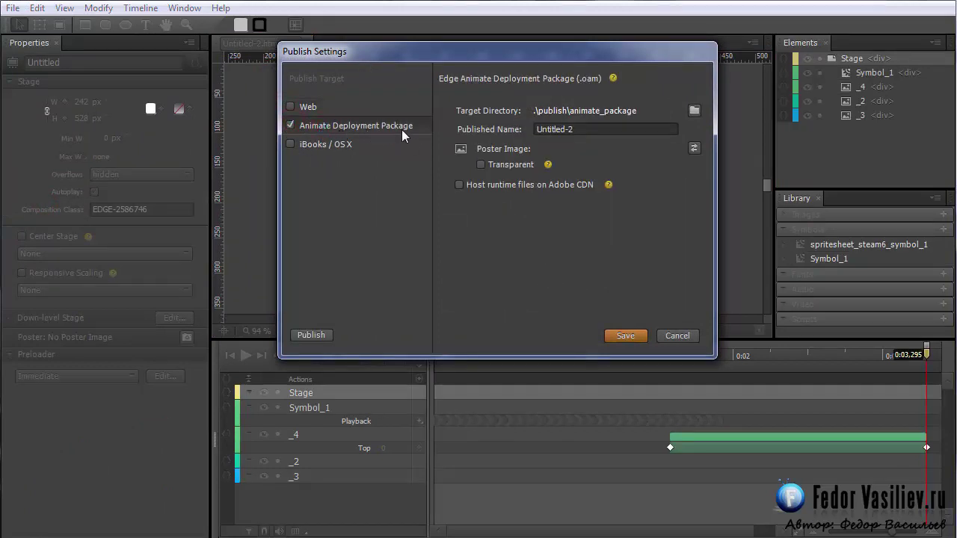
# Step: Look through the package's target directory and published name with Transparent and Adobe CDN hosting enabled, and cancel the publish settings
pyautogui.click(581, 127)
pyautogui.click(695, 111)
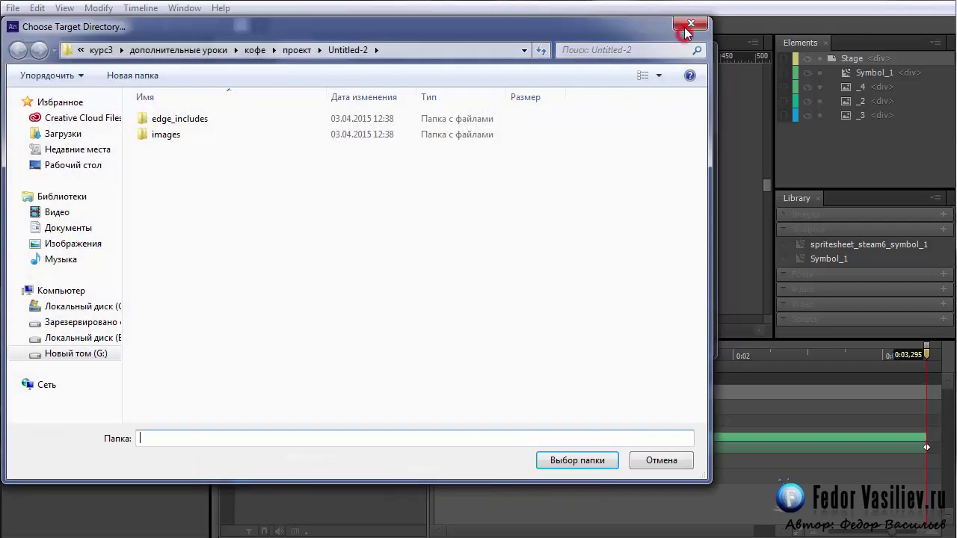
pyautogui.click(684, 29)
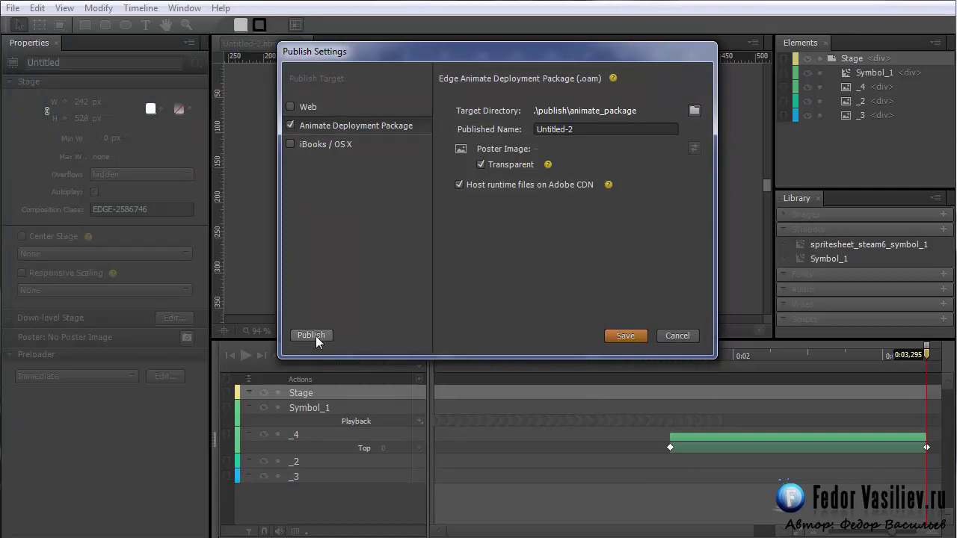
pyautogui.click(581, 129)
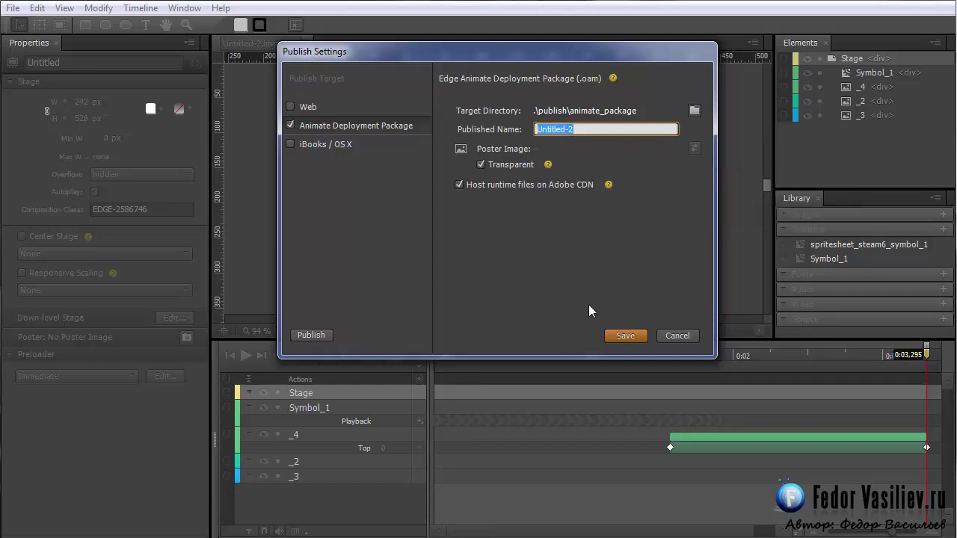
pyautogui.click(677, 335)
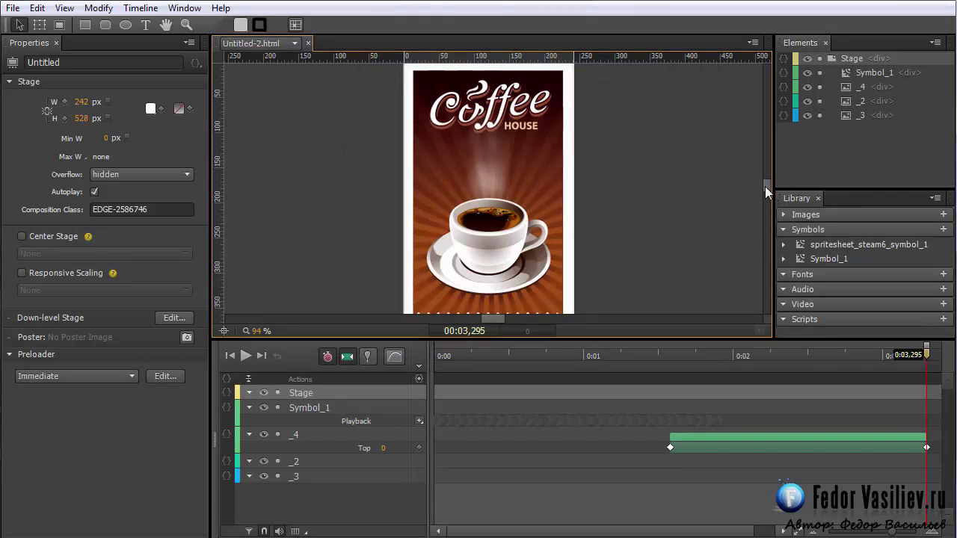
pyautogui.scroll(-5, 765, 189)
pyautogui.scroll(5, 767, 191)
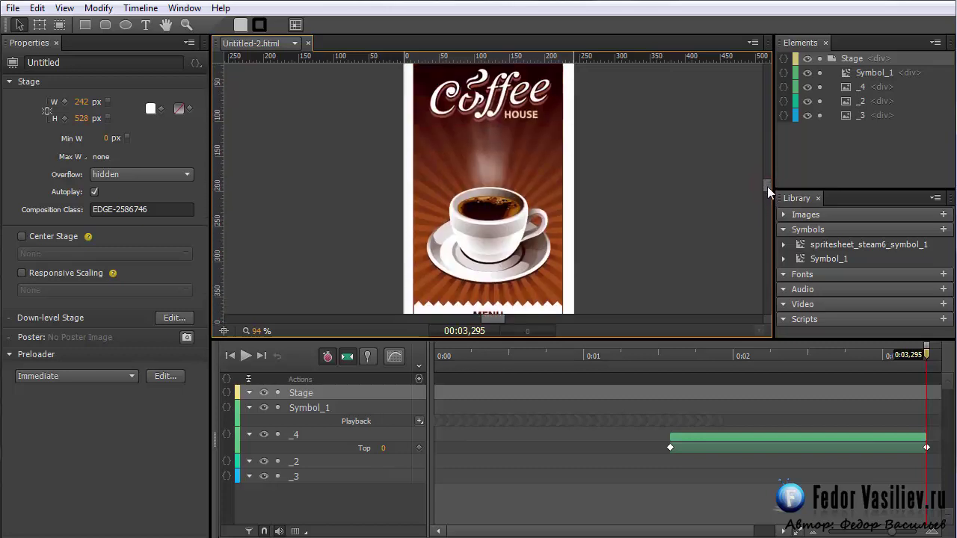